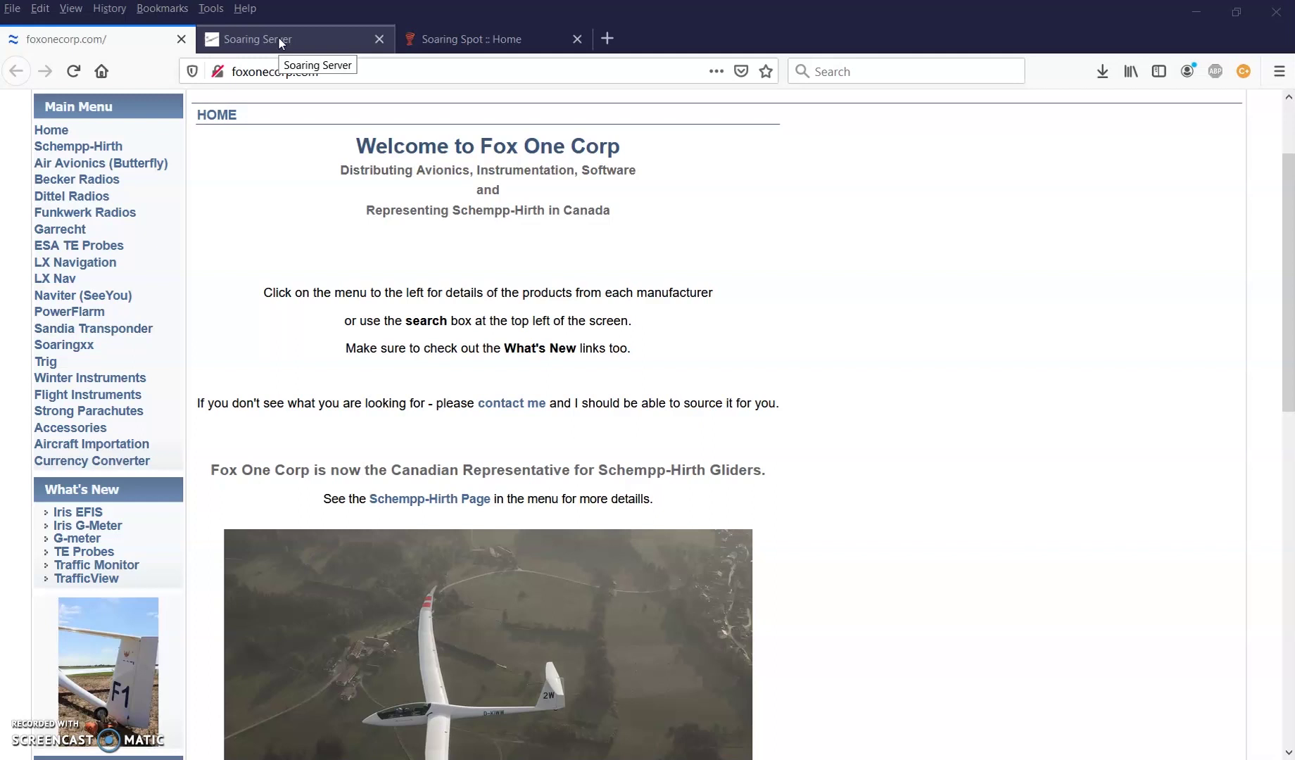
Step: Bring up Firefox's Soaring Server tab with soaringweb.org's Soaring Services page
left_click(280, 41)
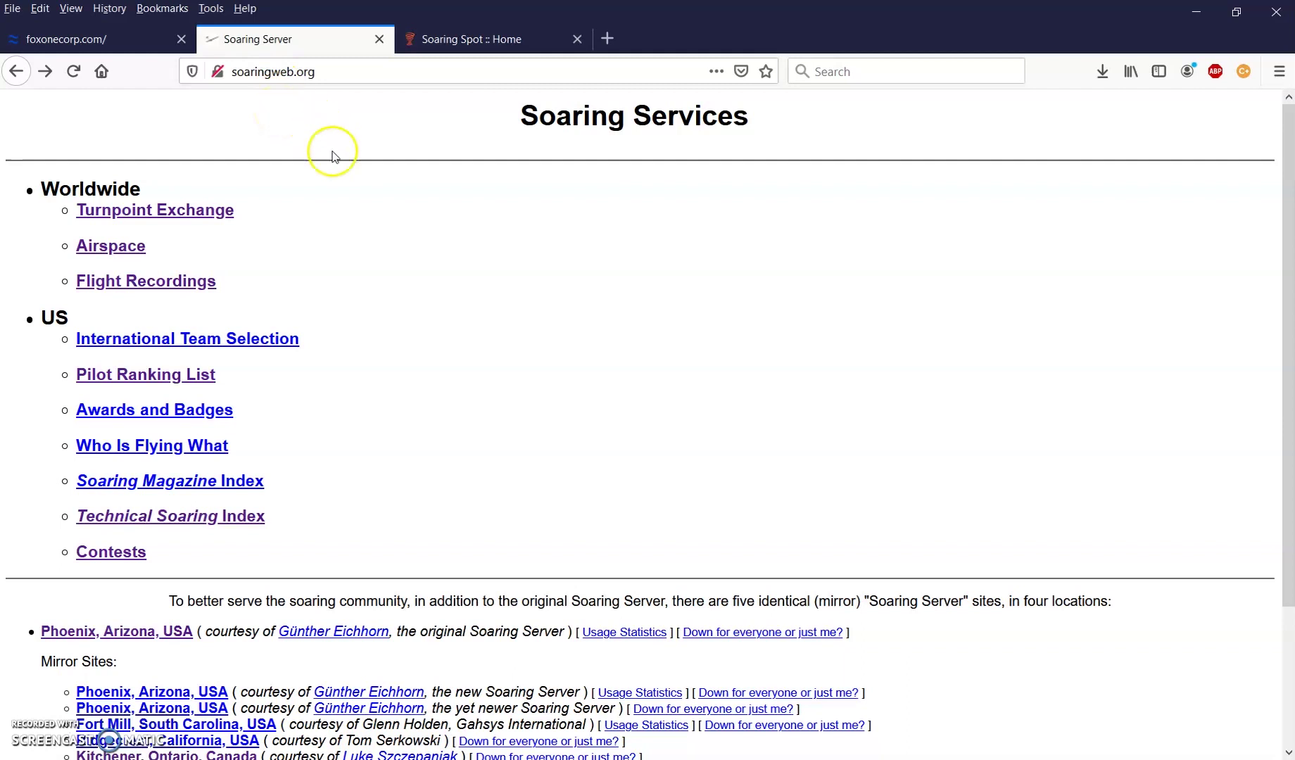
Step: Go to the Turnpoint Exchange's North America listings and jump to the South Carolina section
left_click(192, 214)
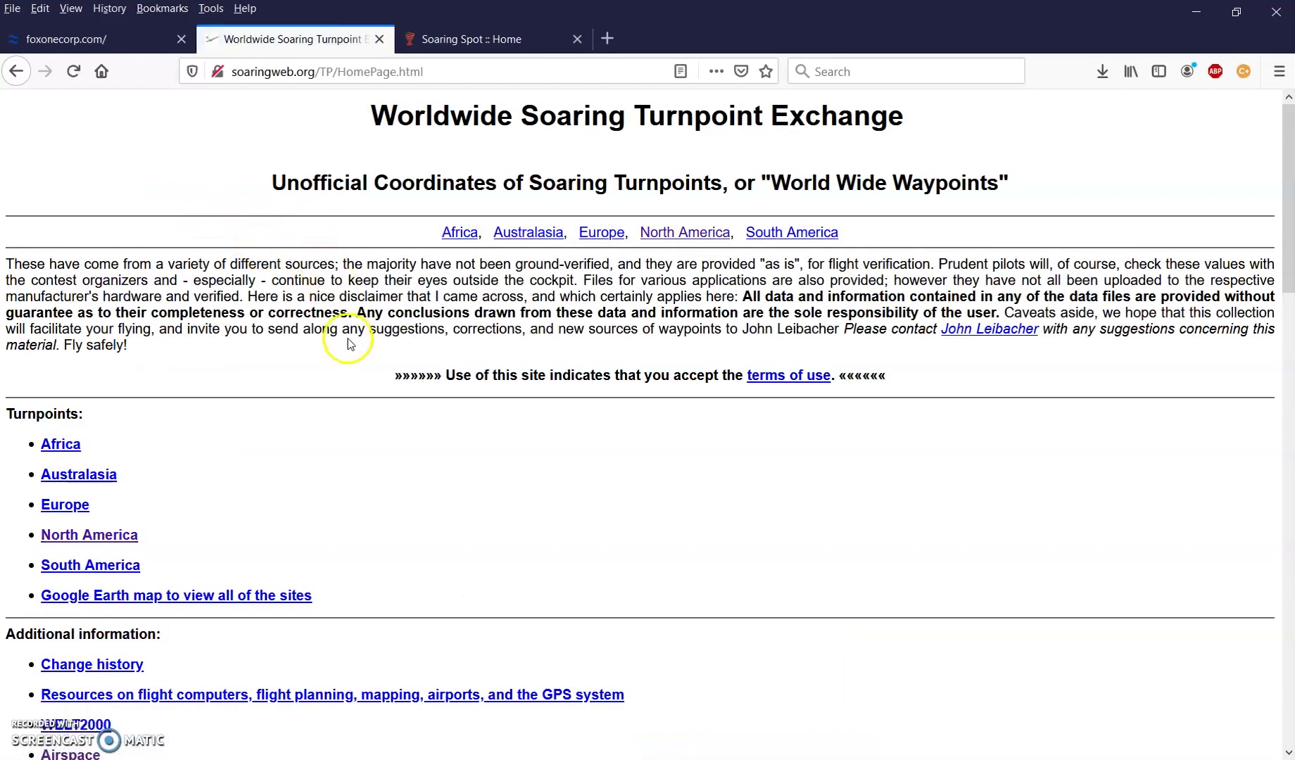
left_click(116, 540)
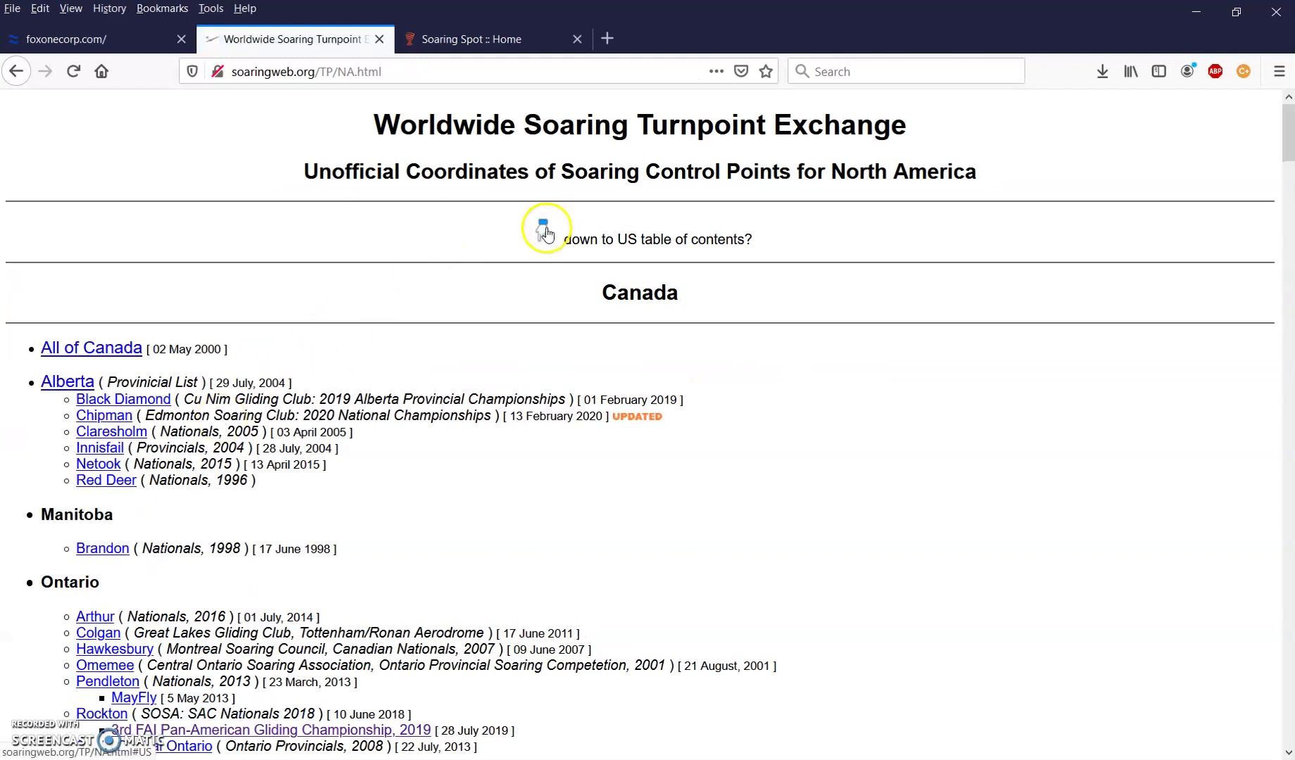
left_click(542, 232)
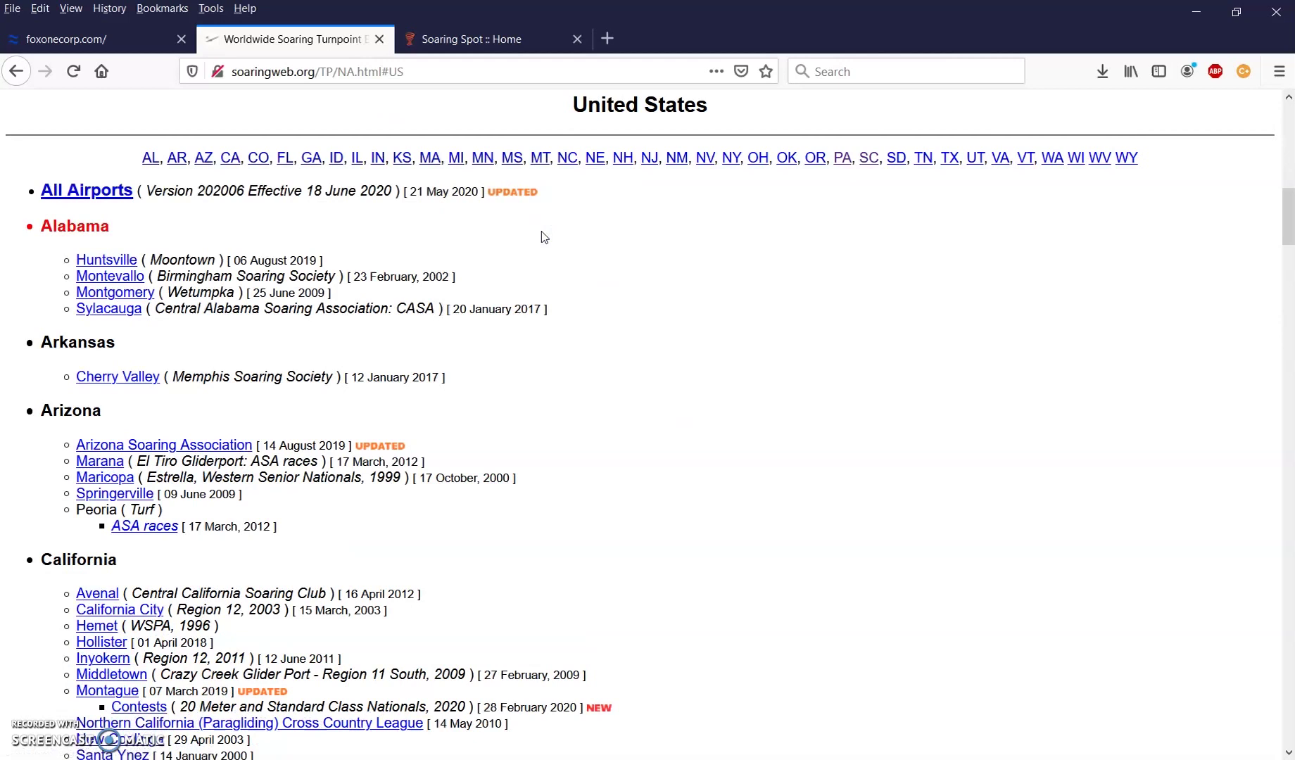
left_click(868, 159)
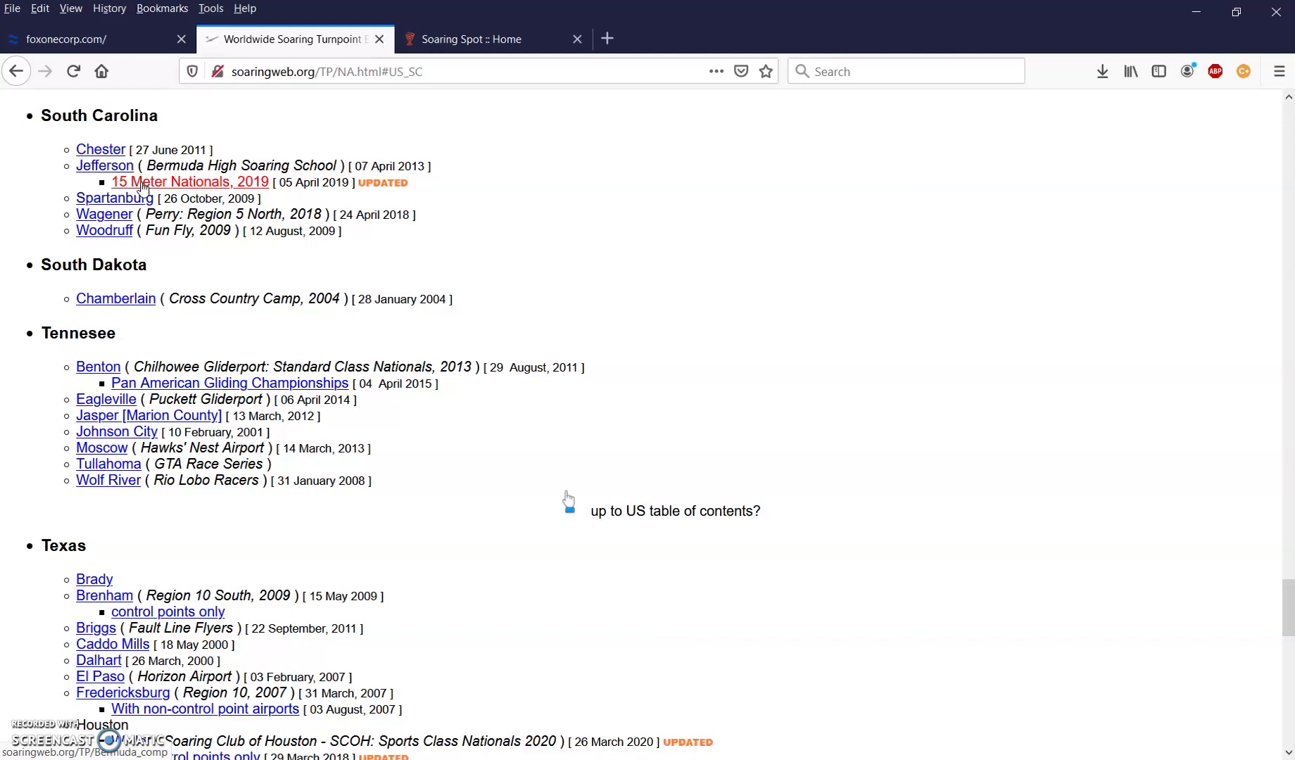
Step: Open the 15 Meter Nationals, 2019 control points page and scroll down it
left_click(141, 184)
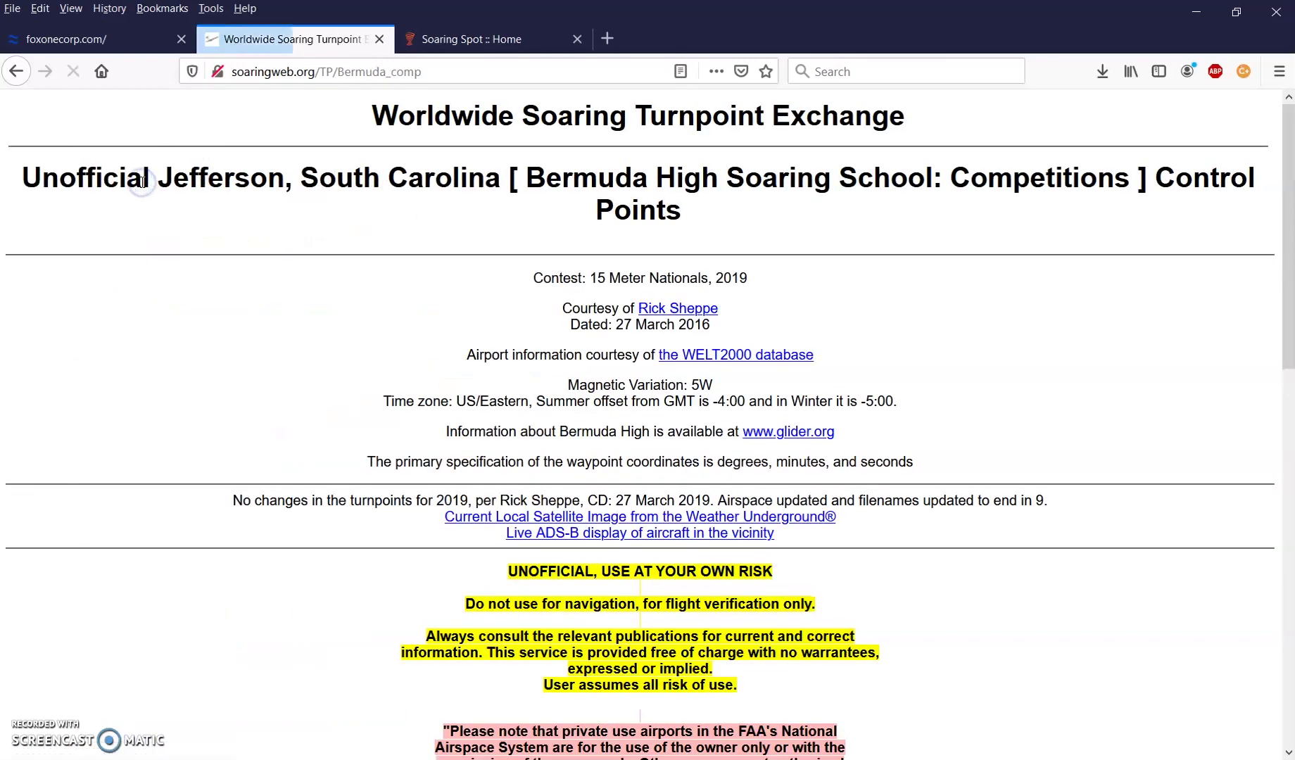
scroll(151, 414, "down", 3)
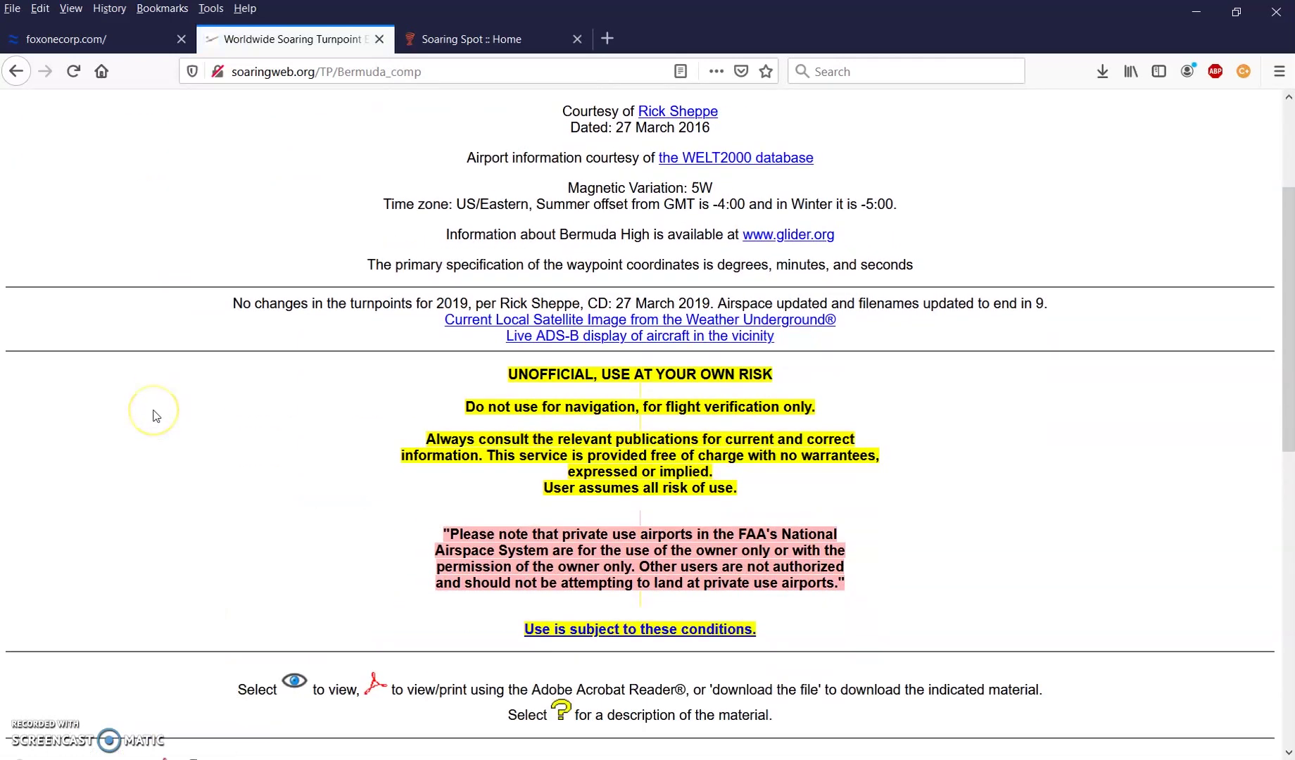
scroll(155, 416, "down", 6)
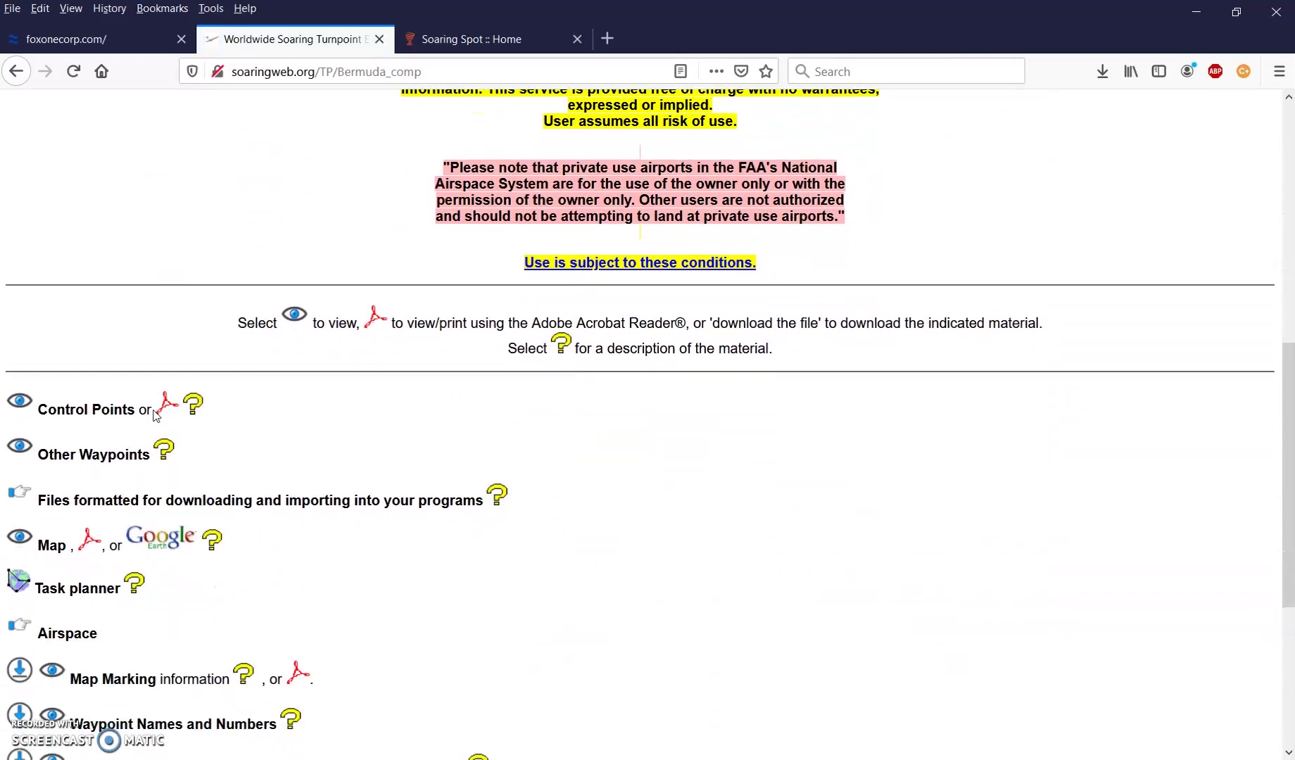
scroll(155, 416, "down", 2)
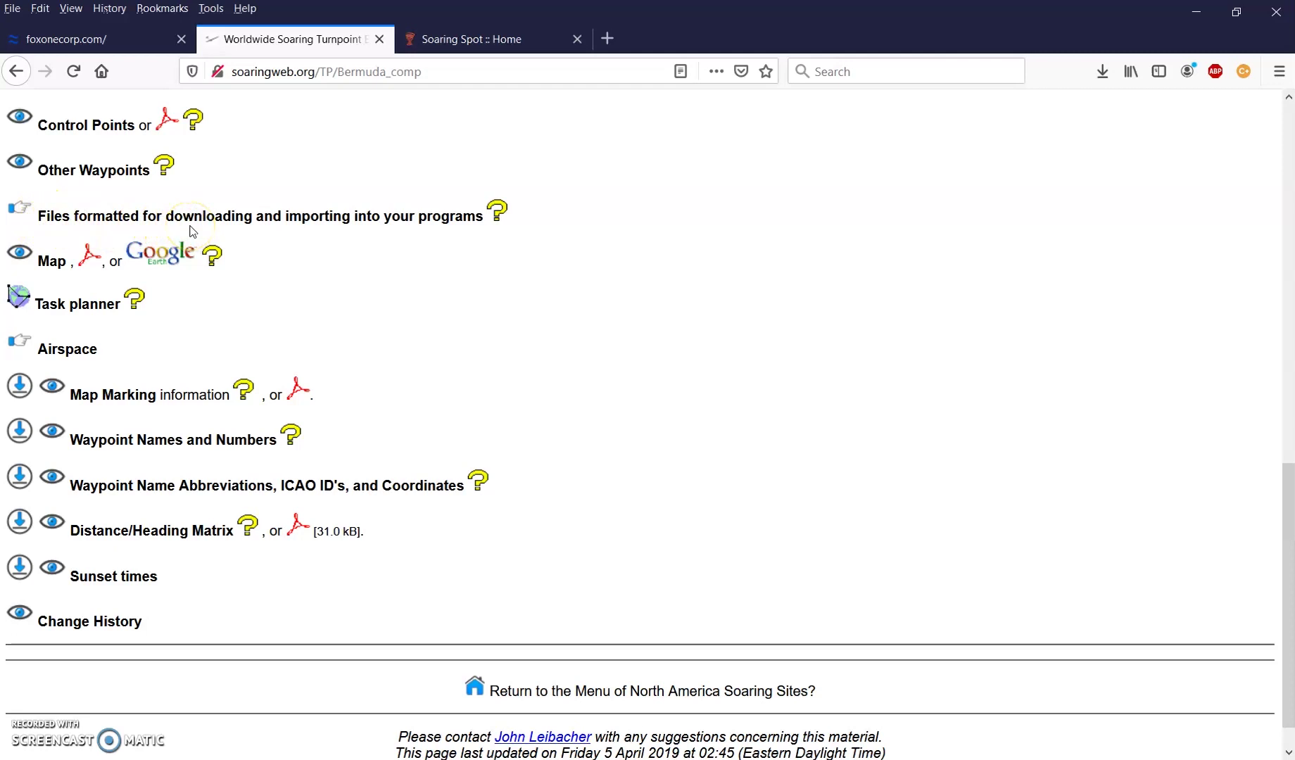
Step: Open the 'Files formatted for downloading' page and scroll to the SeeYou entries
left_click(19, 216)
scroll(216, 462, "down", 2)
scroll(216, 462, "down", 8)
scroll(216, 462, "down", 4)
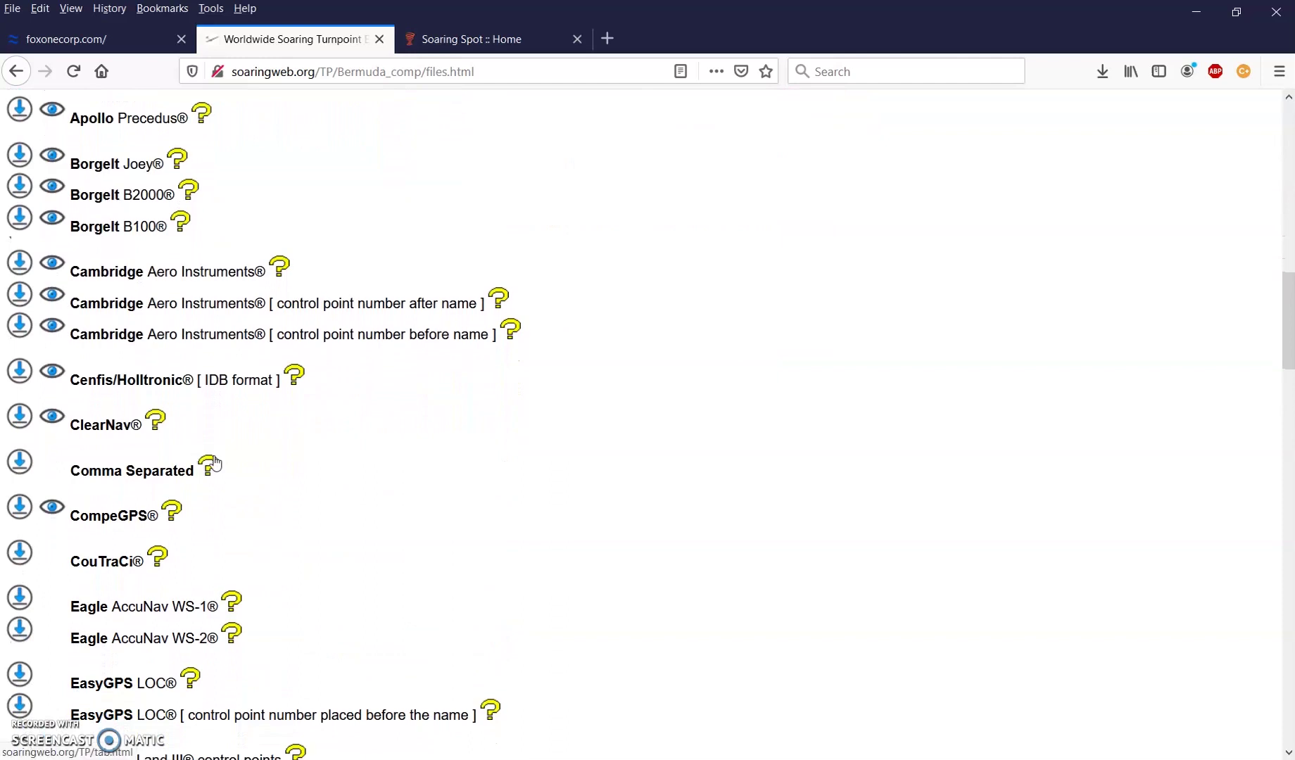
scroll(216, 461, "down", 2)
scroll(216, 462, "down", 4)
scroll(216, 457, "down", 7)
scroll(216, 458, "down", 6)
scroll(216, 462, "down", 4)
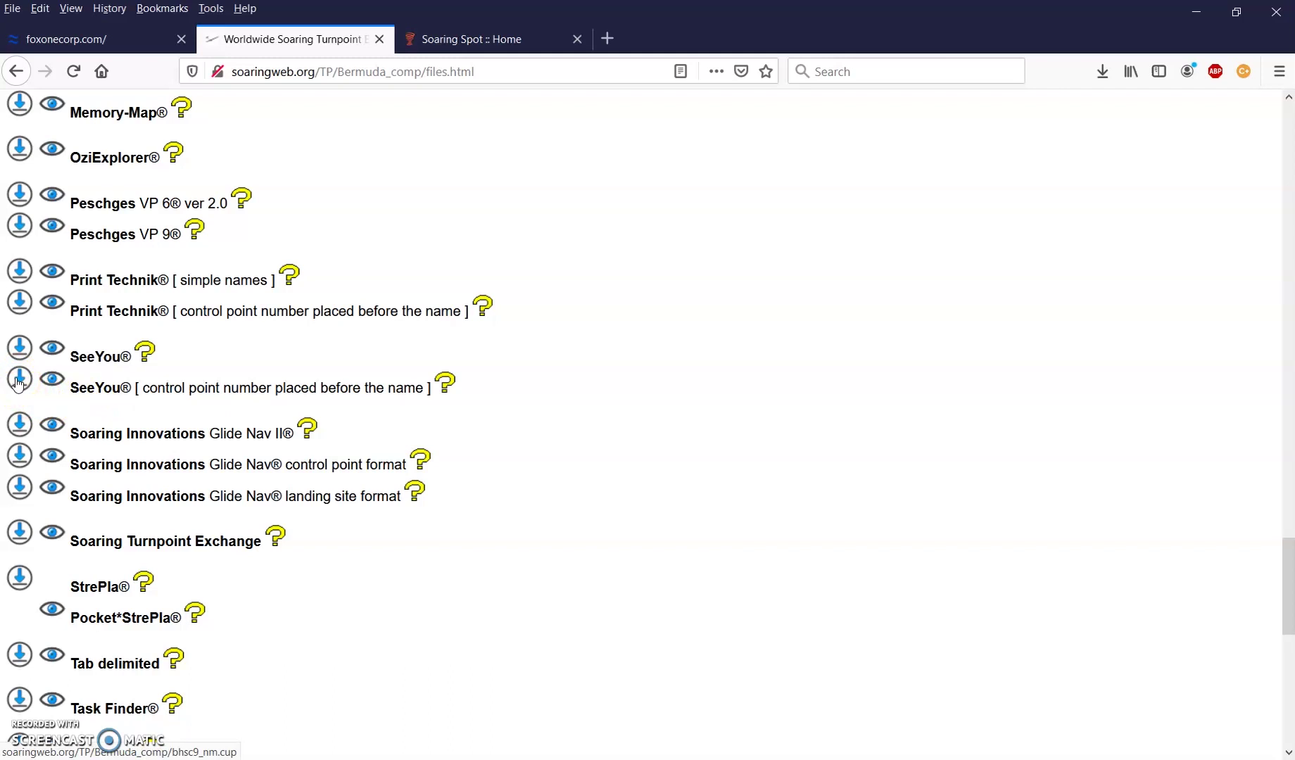
Step: Start saving the SeeYou control-point file with Save Link As, cancel, and switch to SeeYou
left_click(19, 380)
right_click(19, 381)
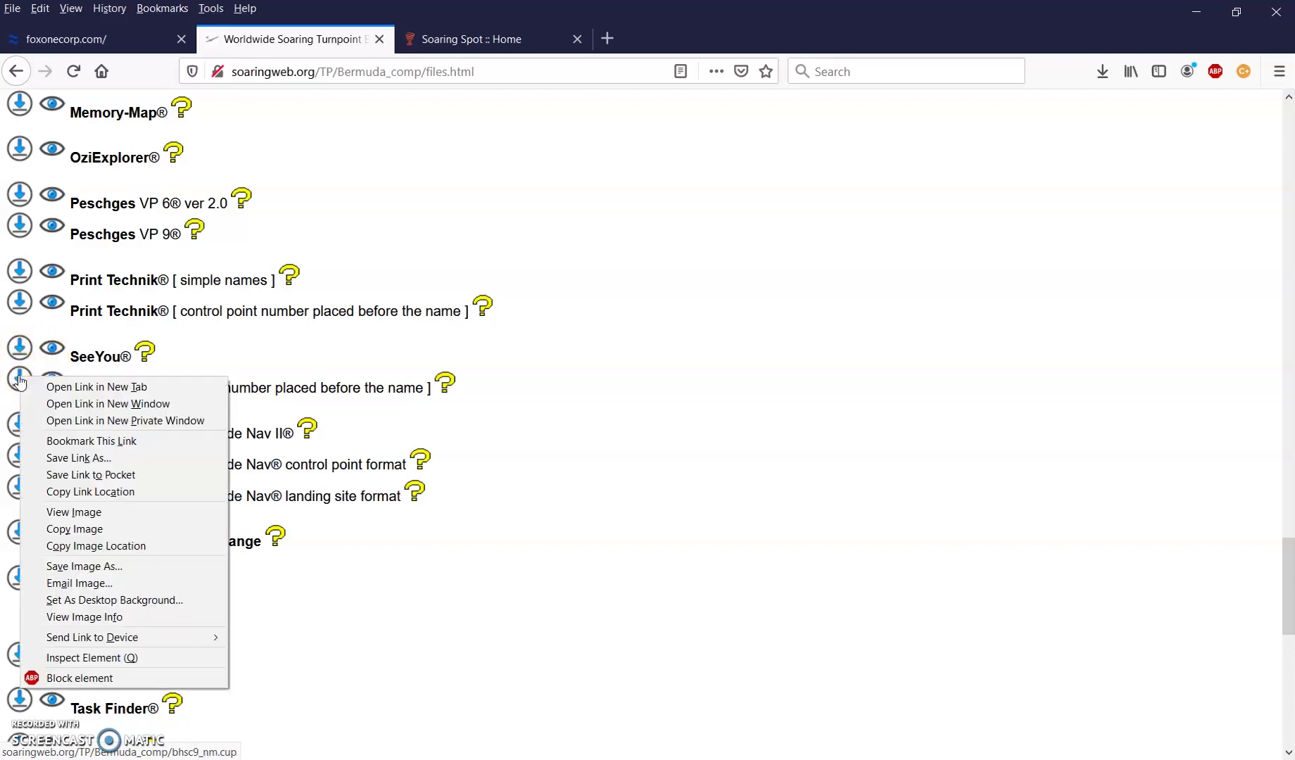
left_click(78, 458)
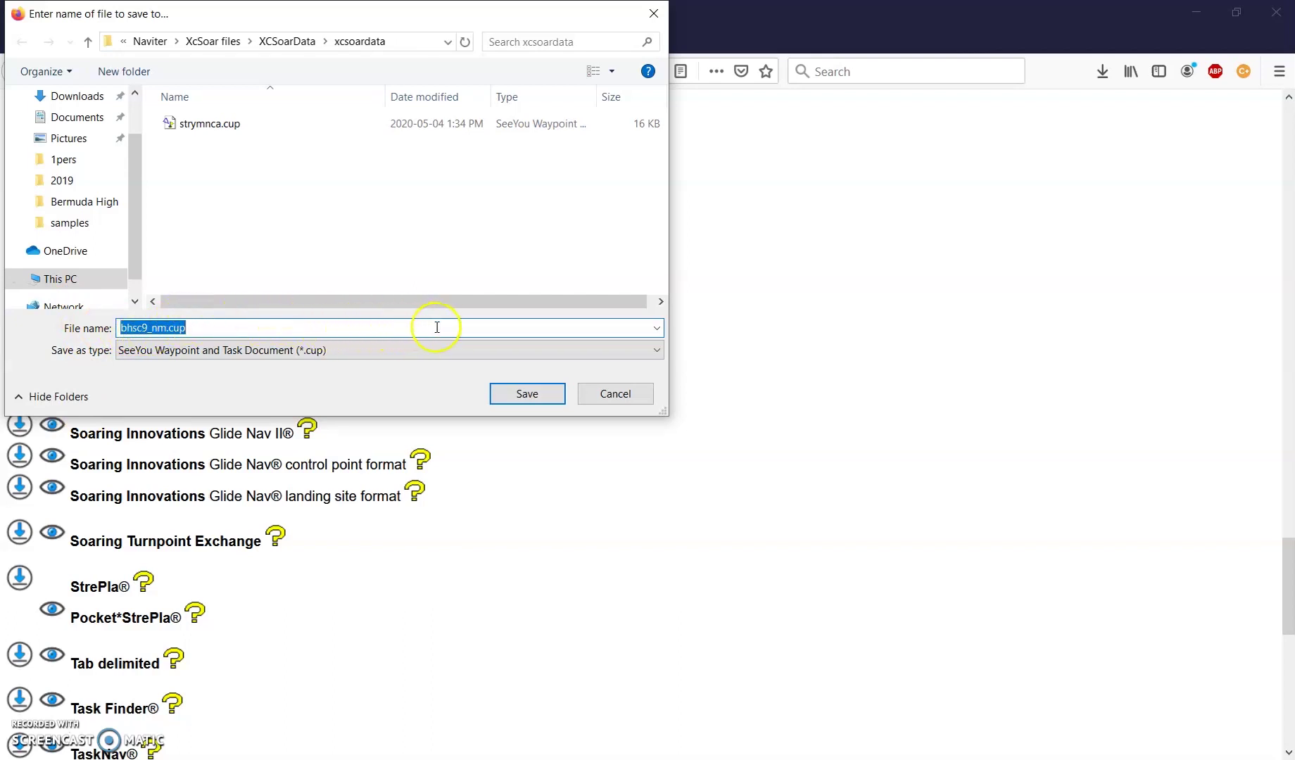
left_click(599, 400)
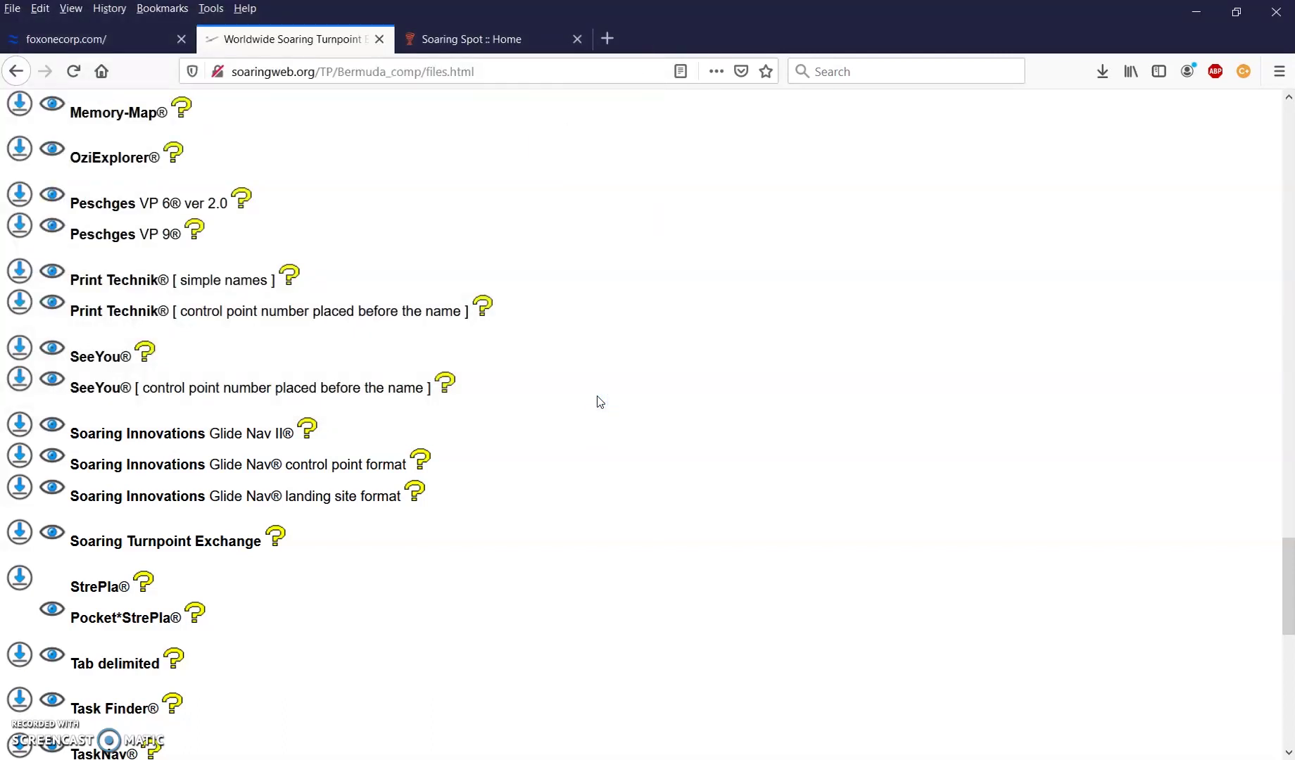
key("alt+Tab")
Step: Open bhsc9_nm.cup from the Bermuda High folder using the Open File button
left_click(200, 163)
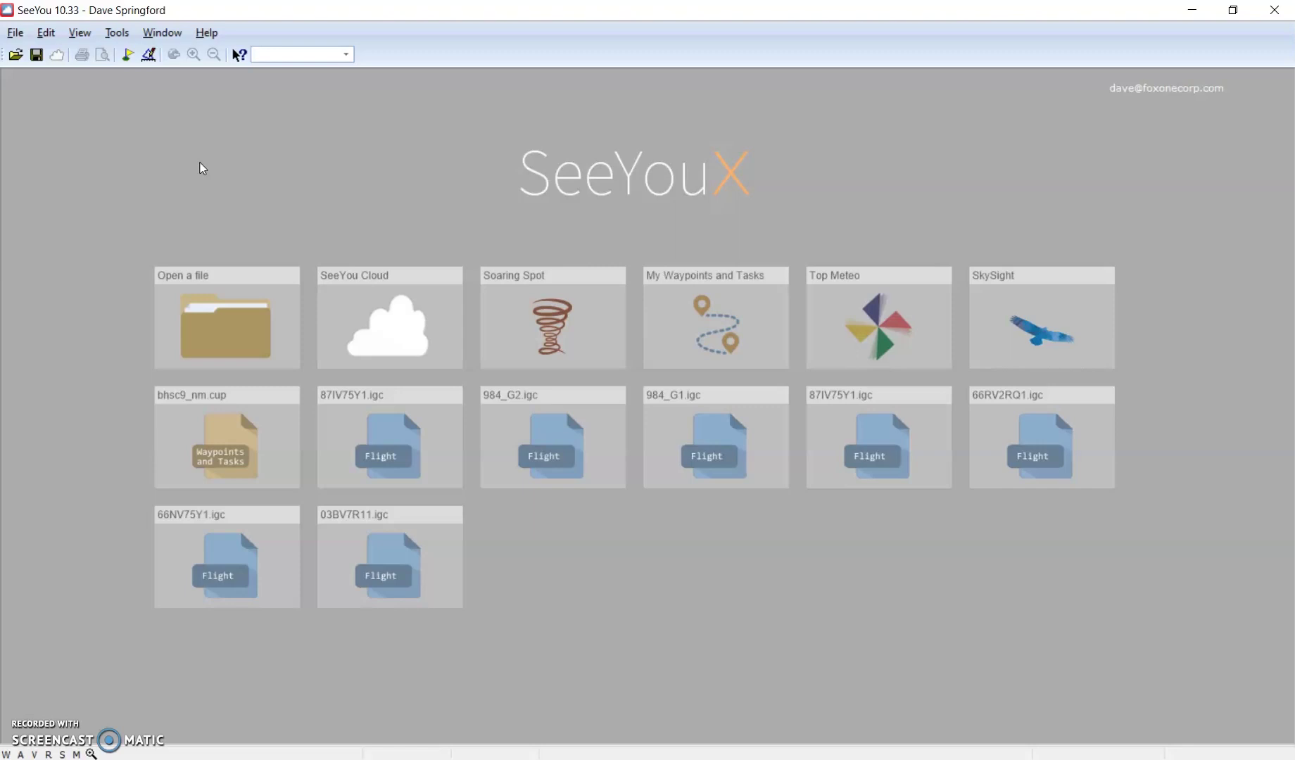
left_click(15, 55)
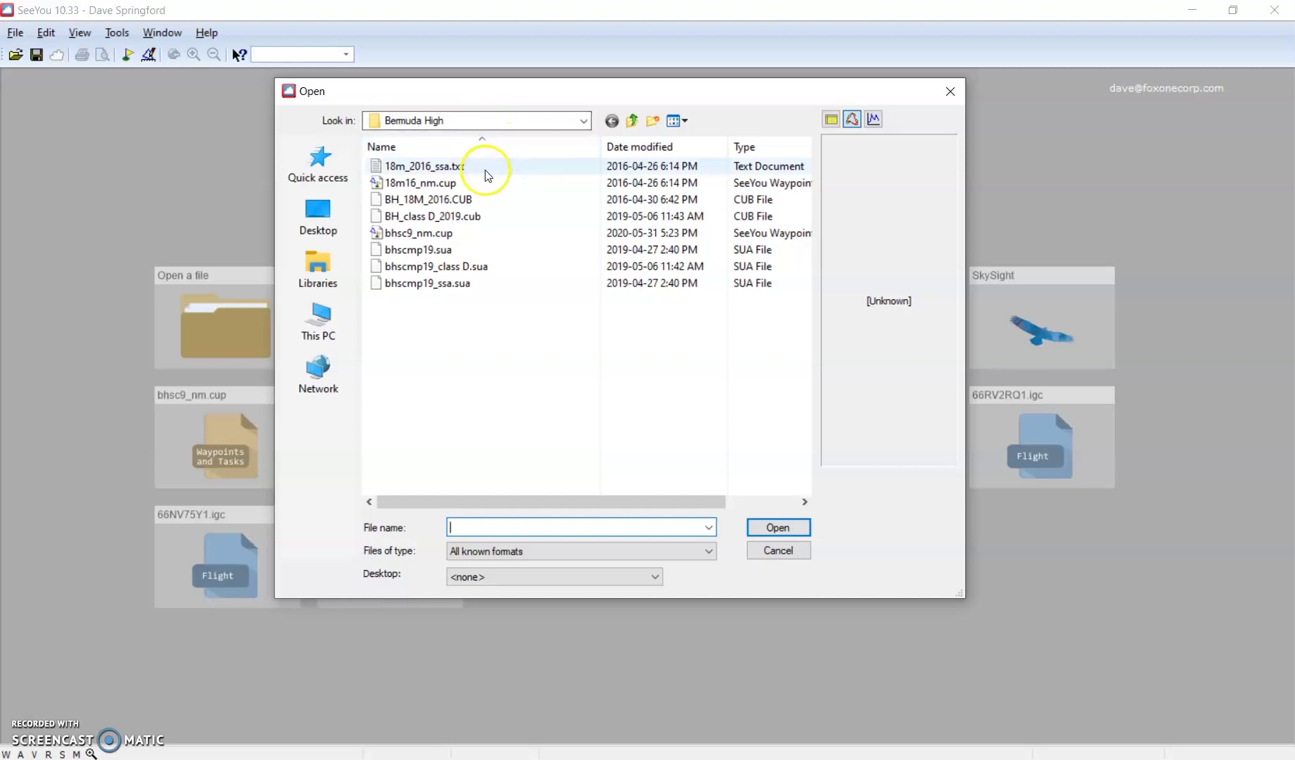
double_click(397, 234)
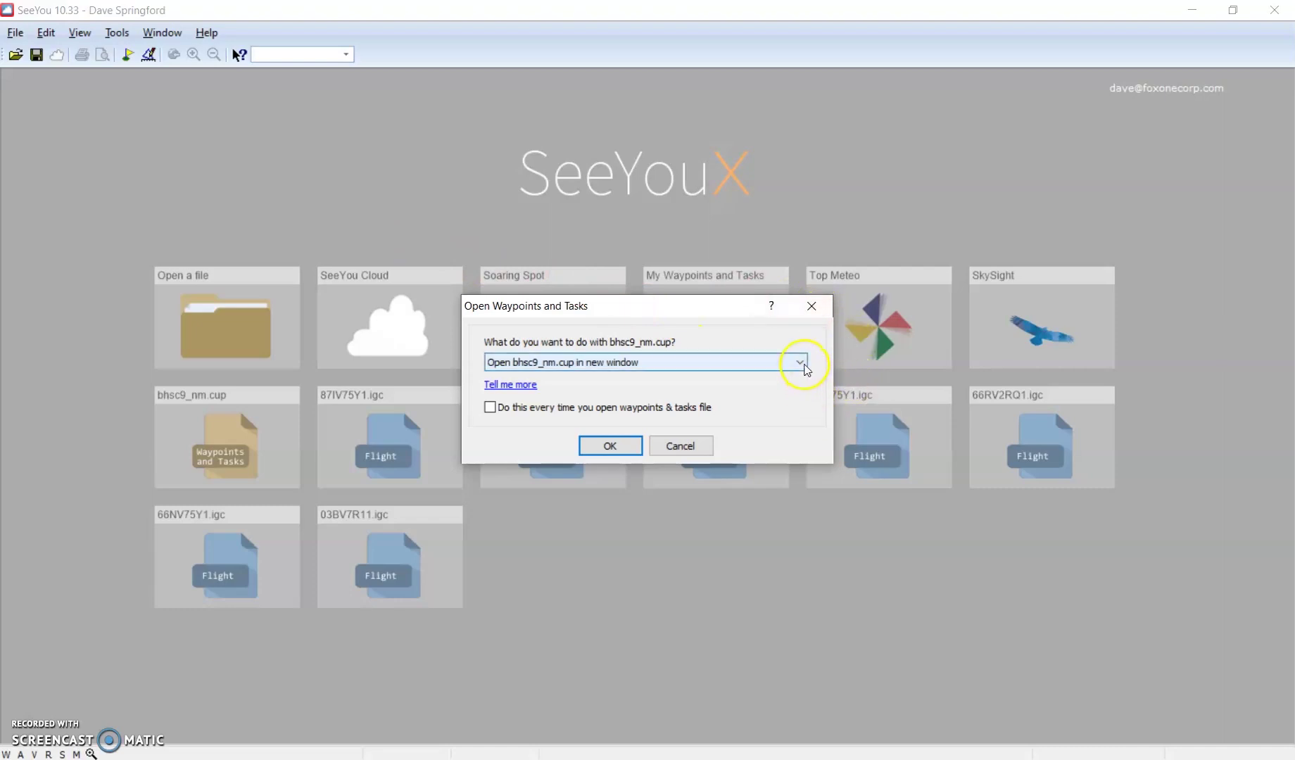
left_click(804, 365)
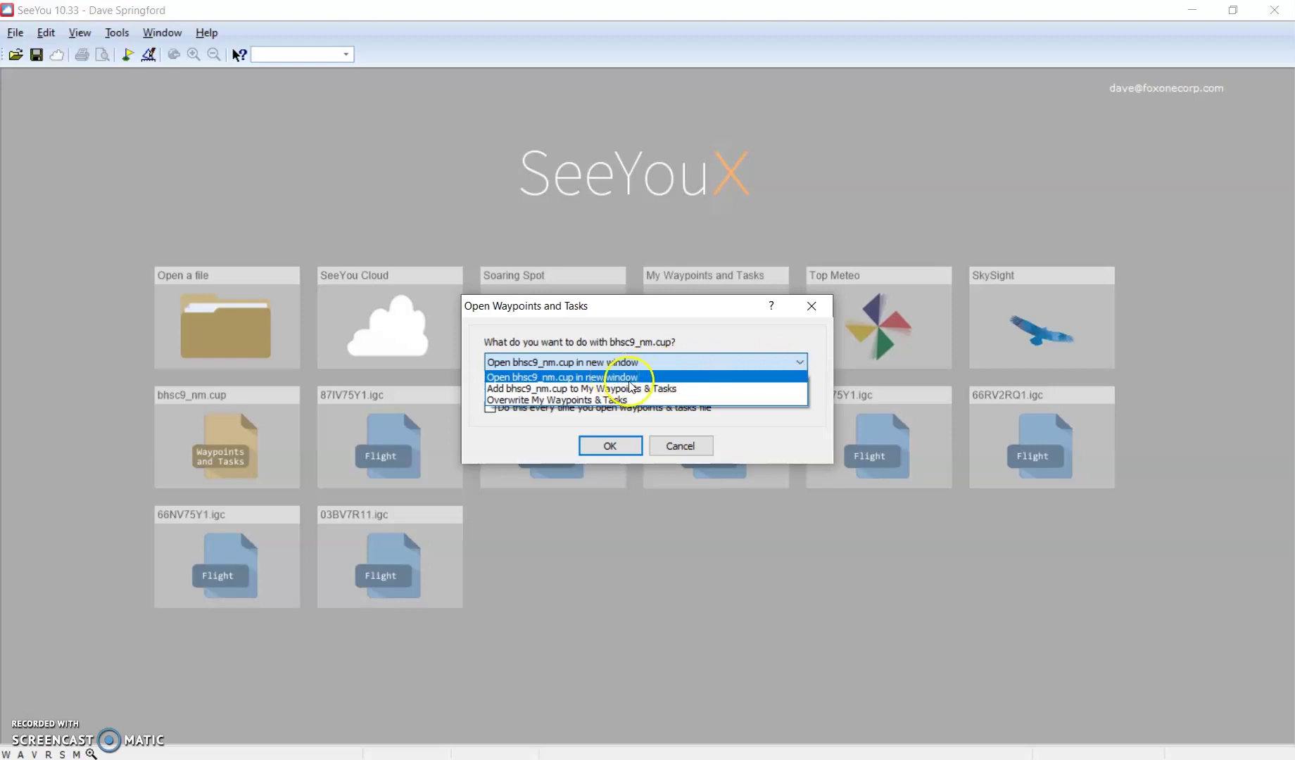
left_click(508, 317)
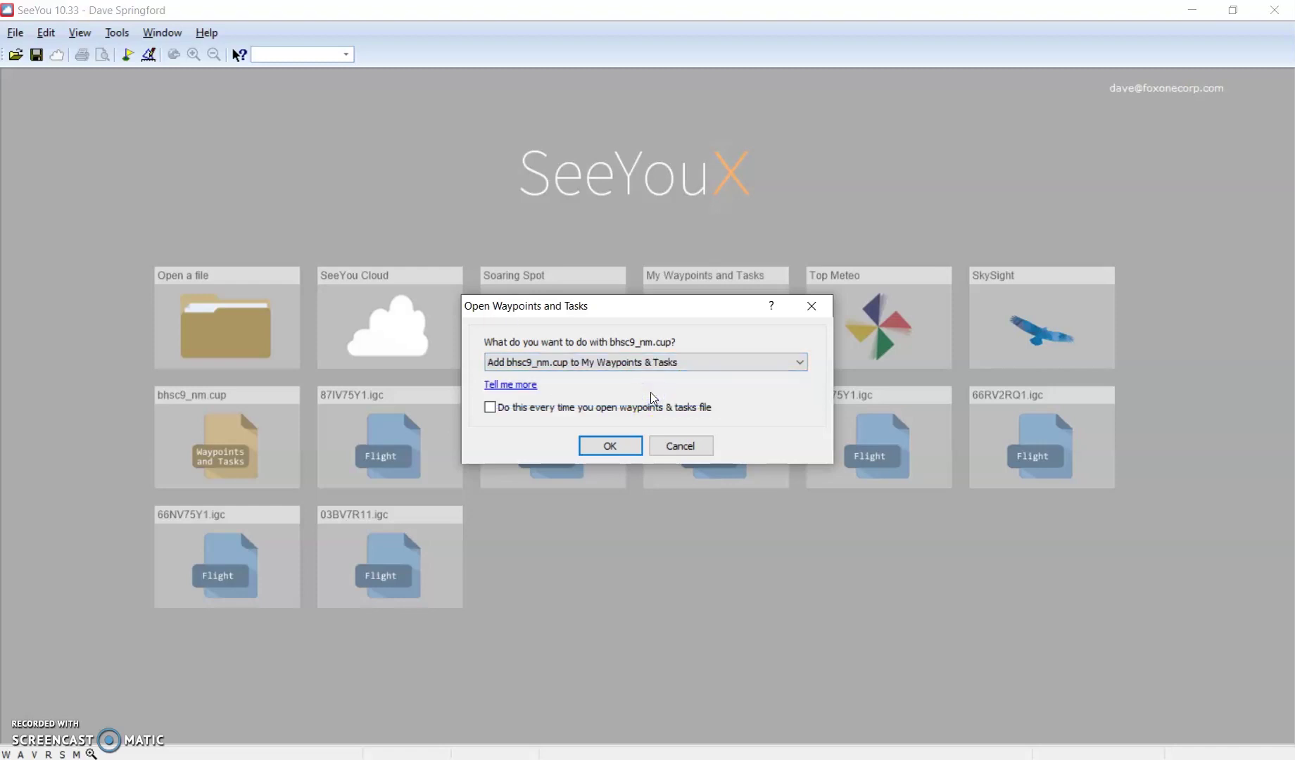
left_click(801, 363)
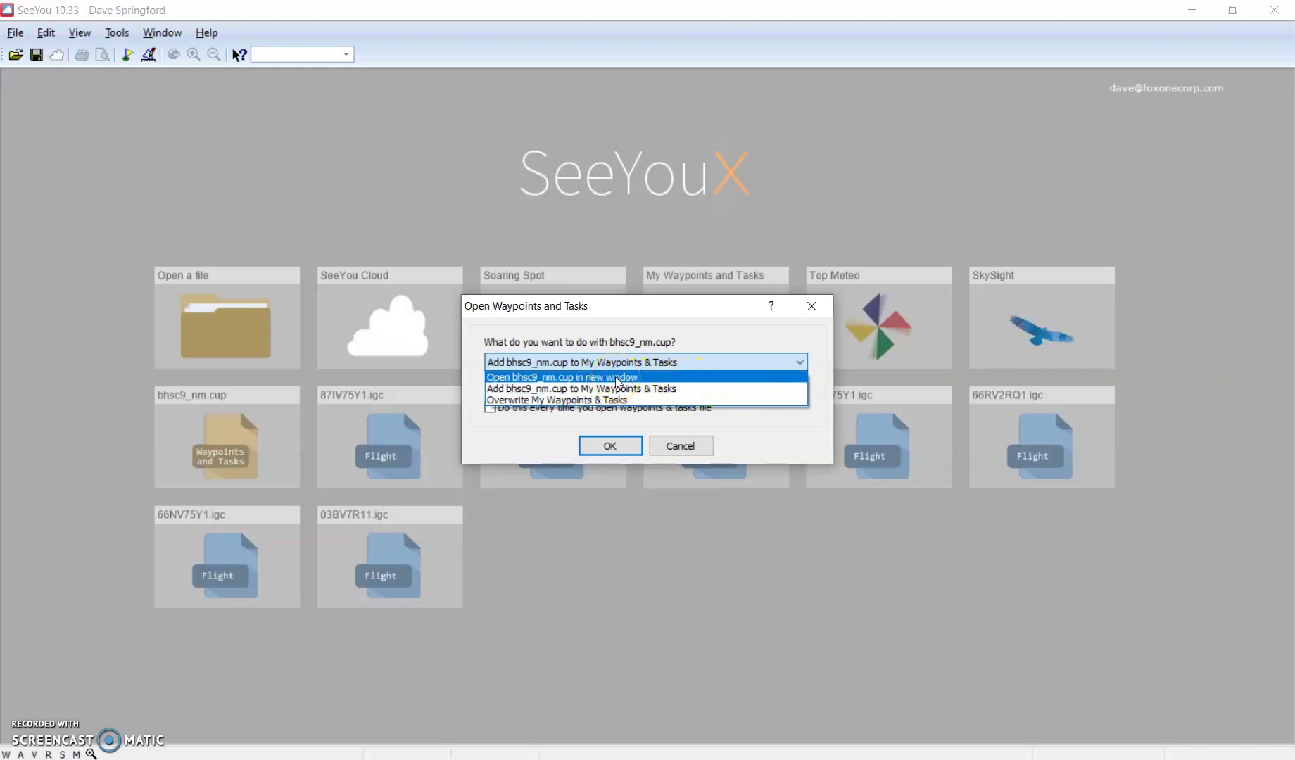
left_click(617, 379)
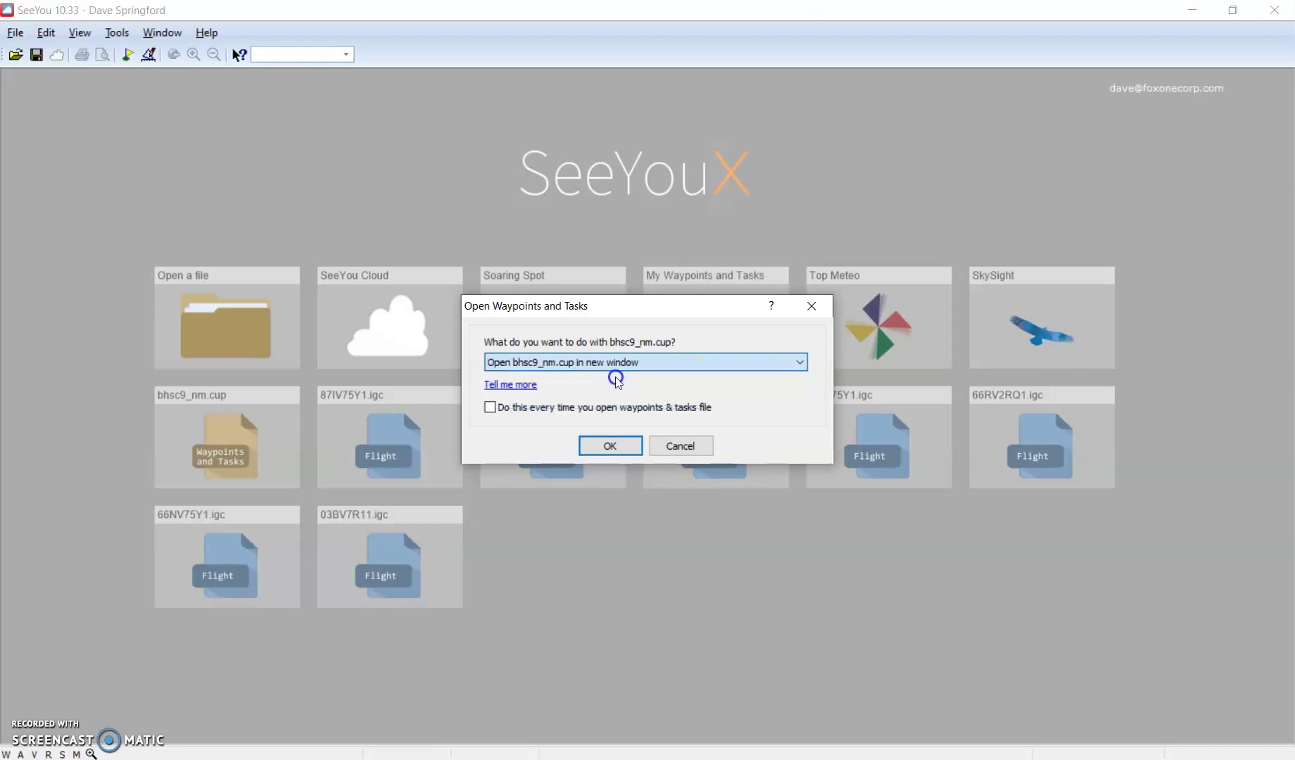
Step: Confirm opening bhsc9_nm.cup in a new window and zoom the map out twice
left_click(596, 445)
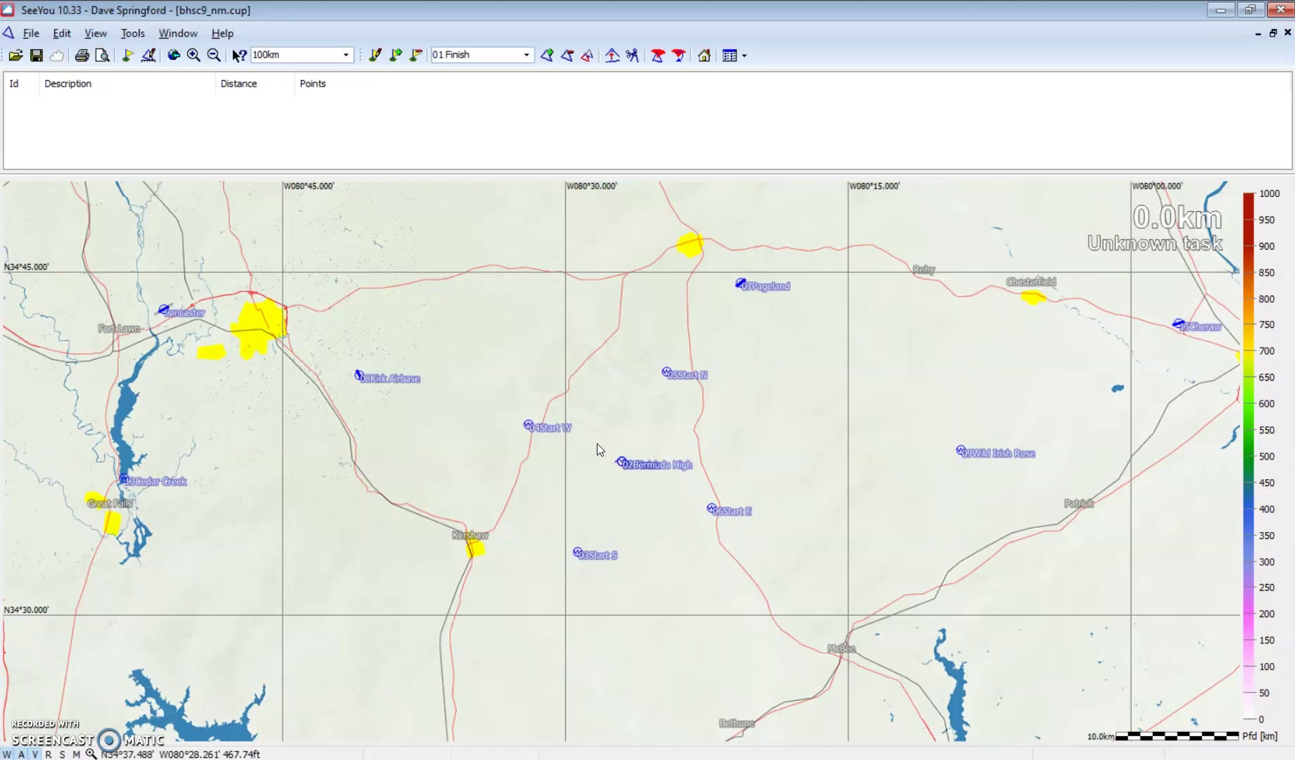
left_click(215, 60)
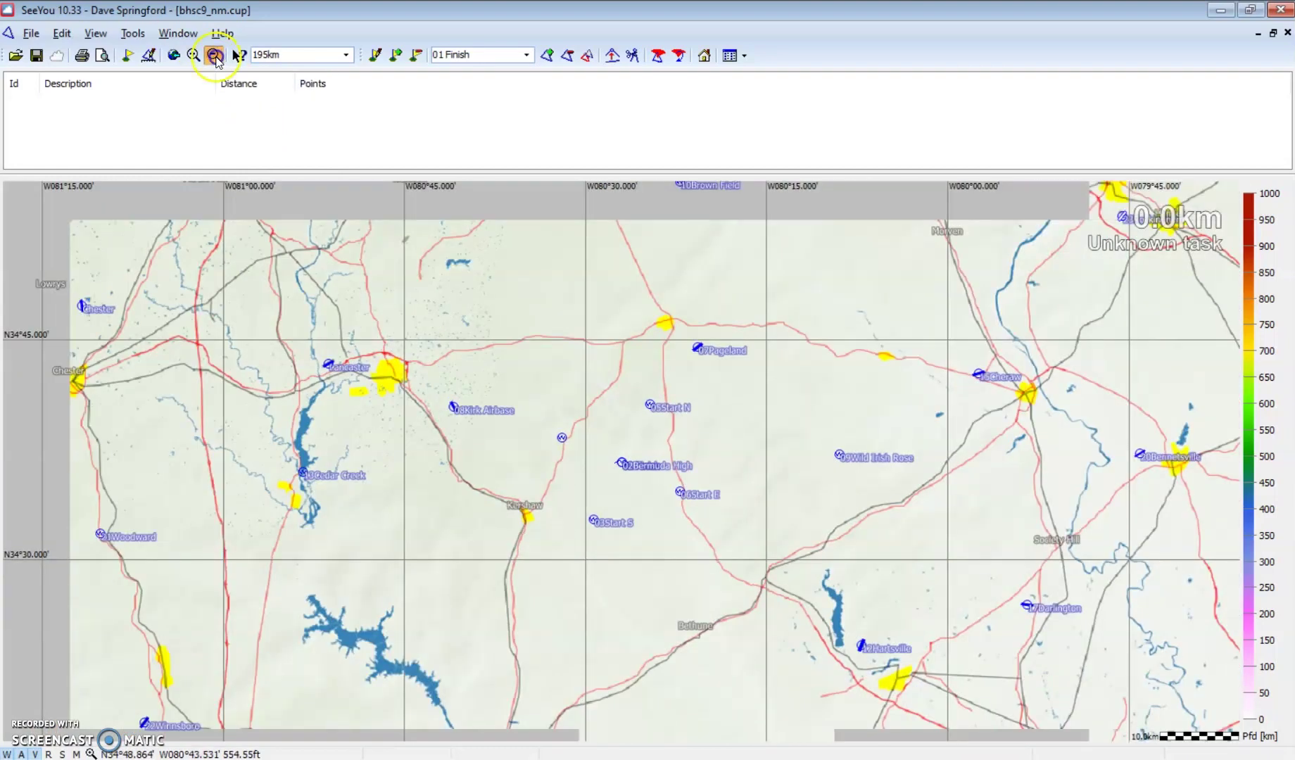
left_click(214, 56)
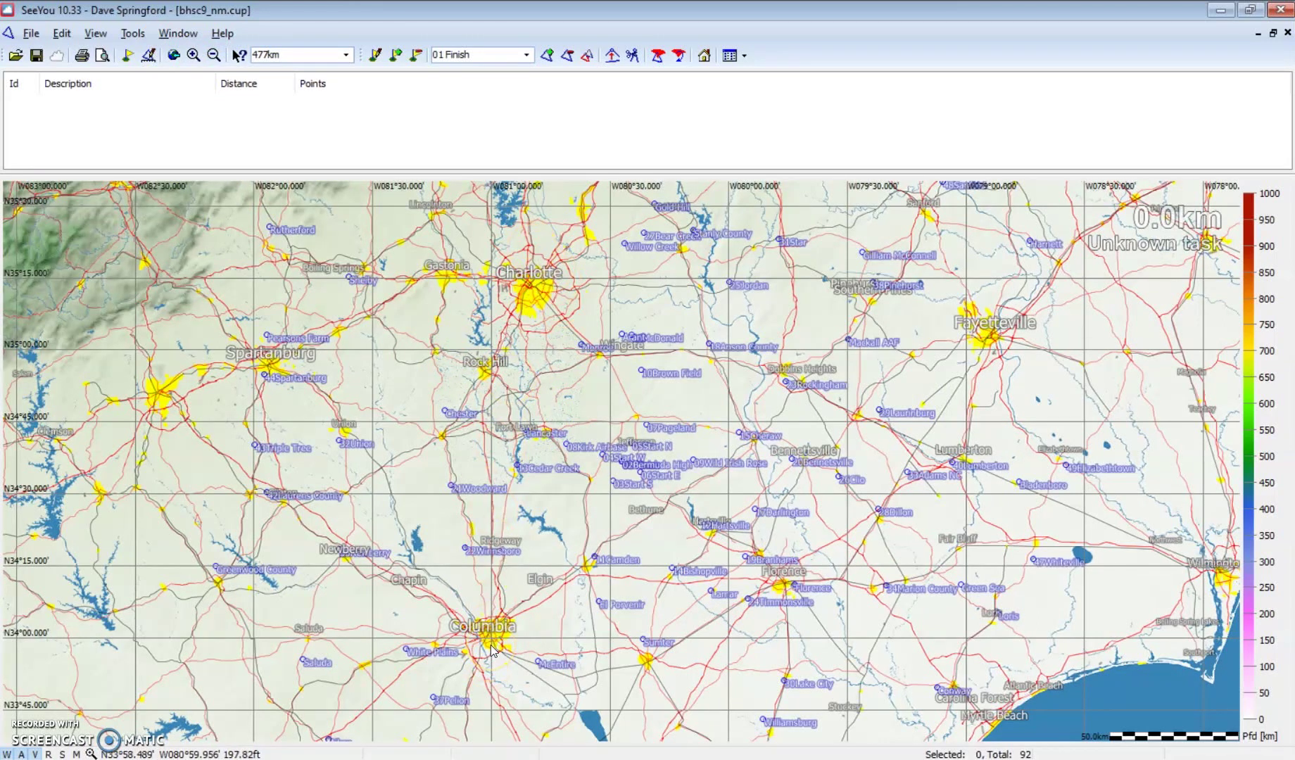
left_click(526, 55)
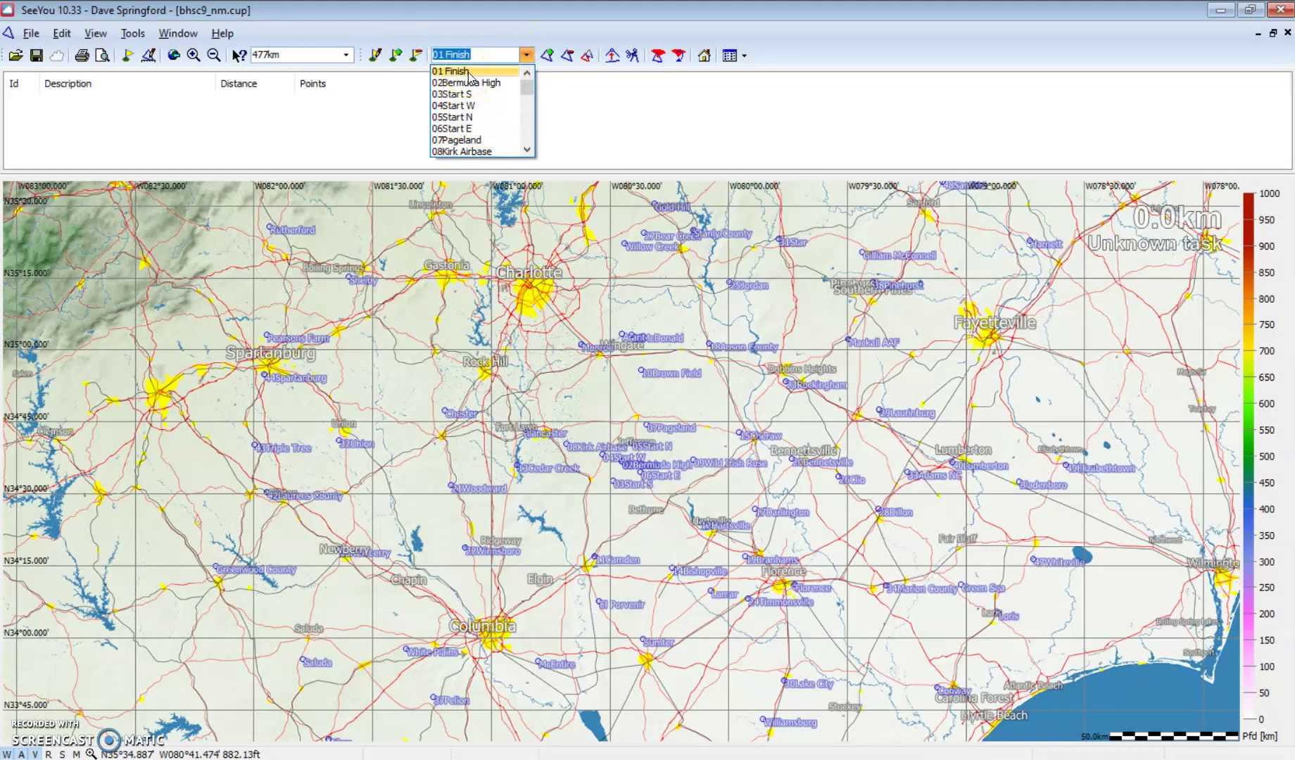
left_click(530, 136)
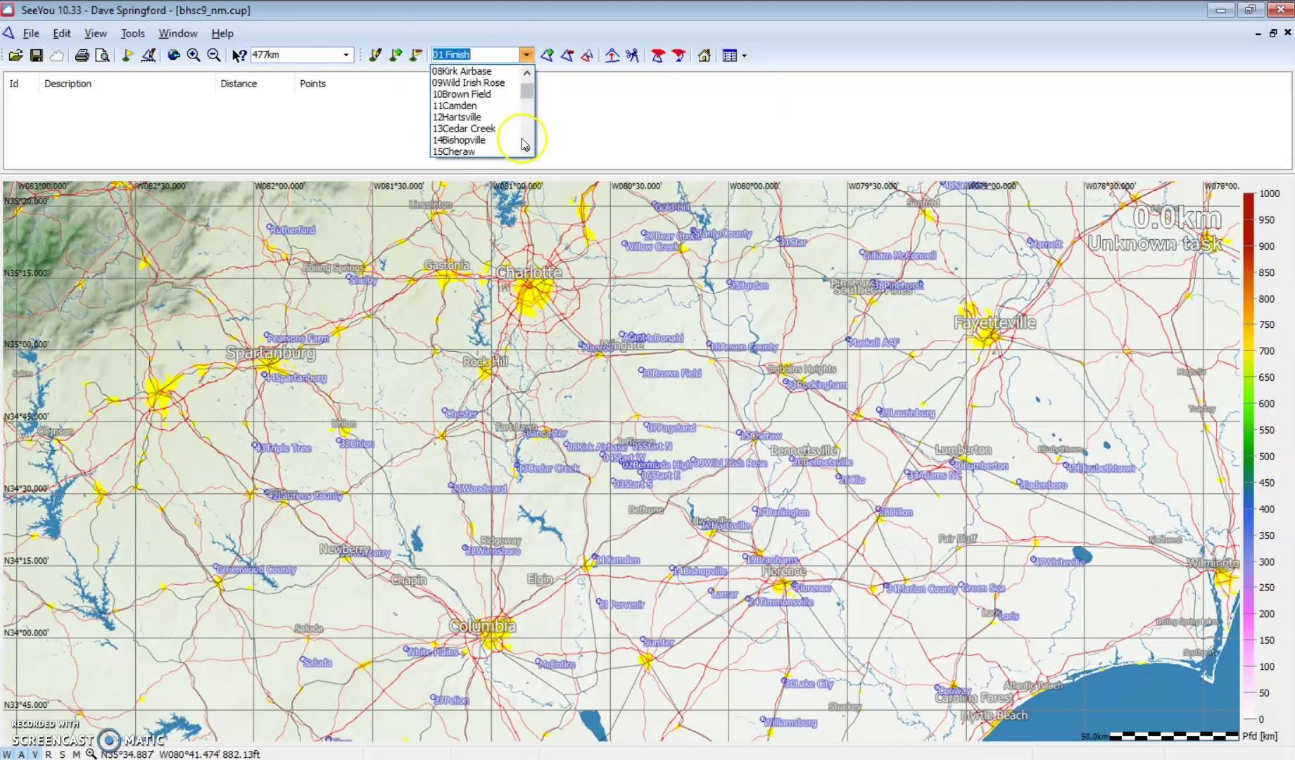
left_click(475, 152)
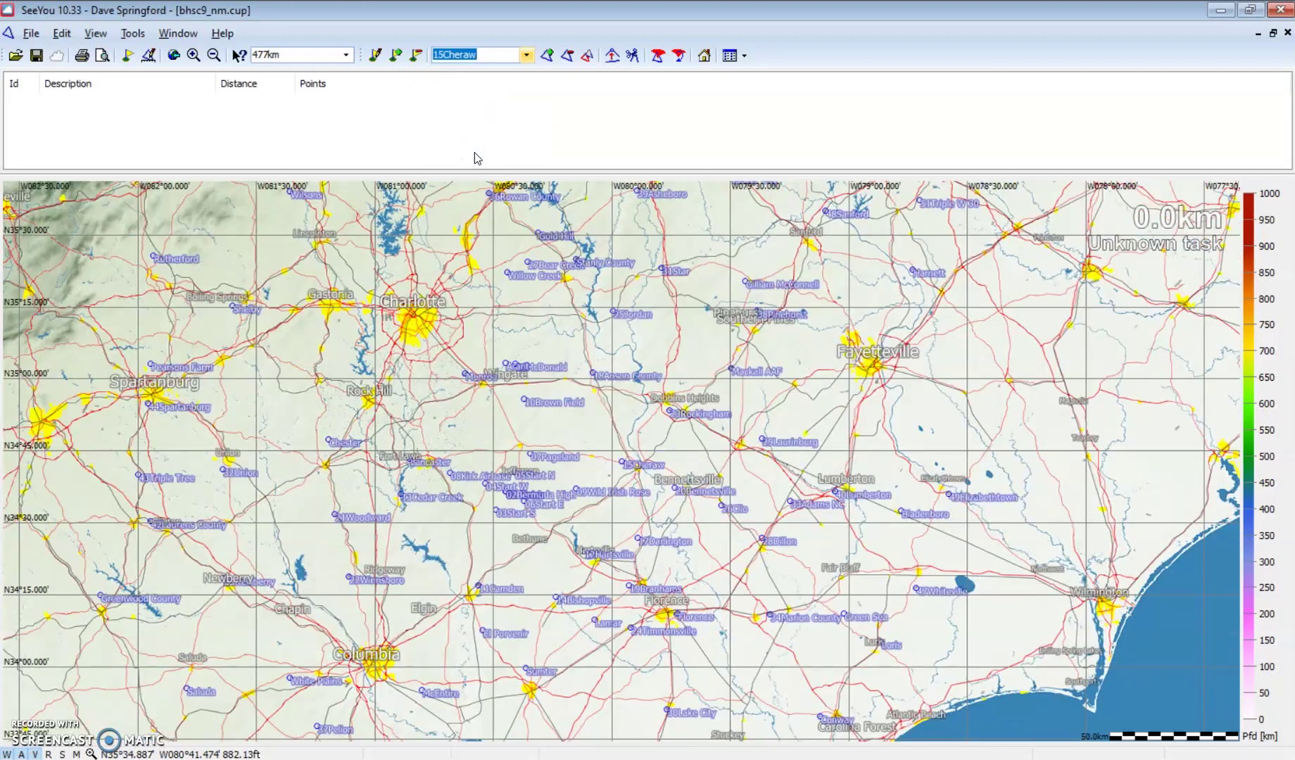
left_click(486, 151)
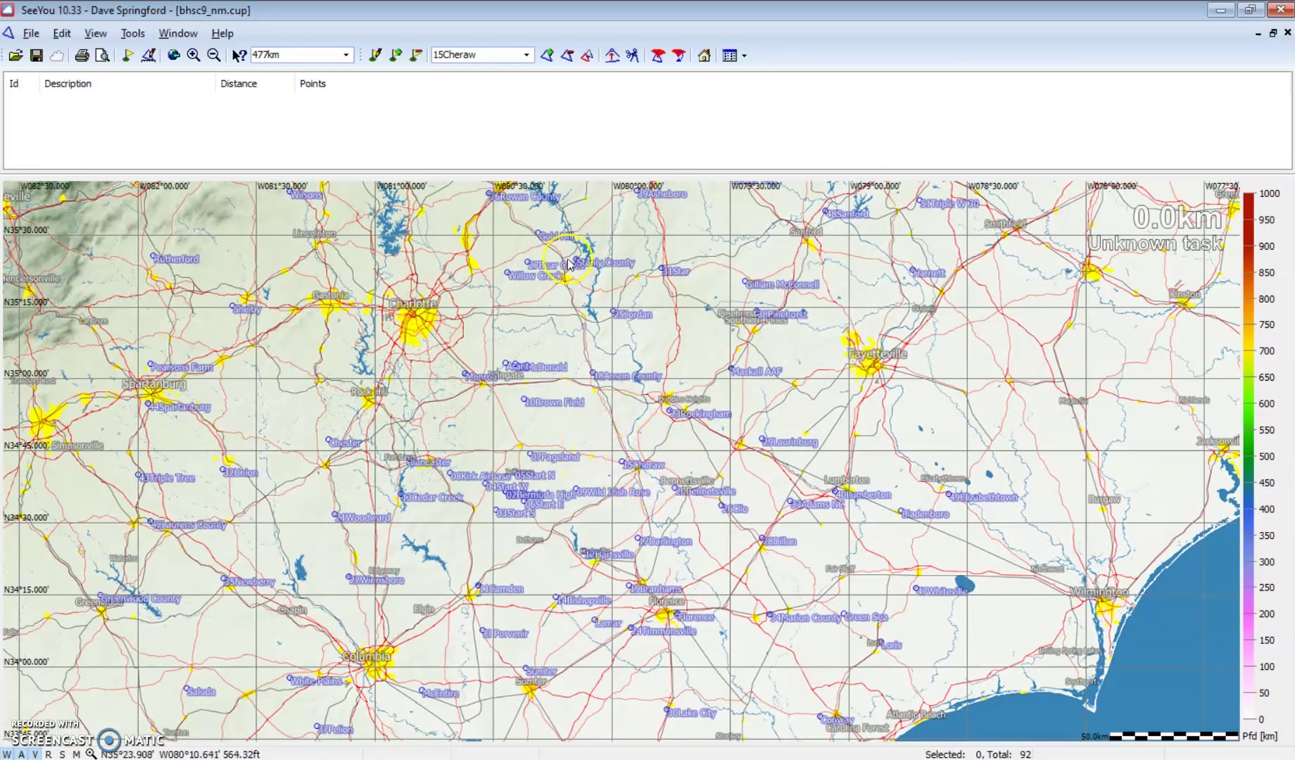
left_click(527, 54)
scroll(471, 139, "up", 3)
scroll(471, 138, "up", 3)
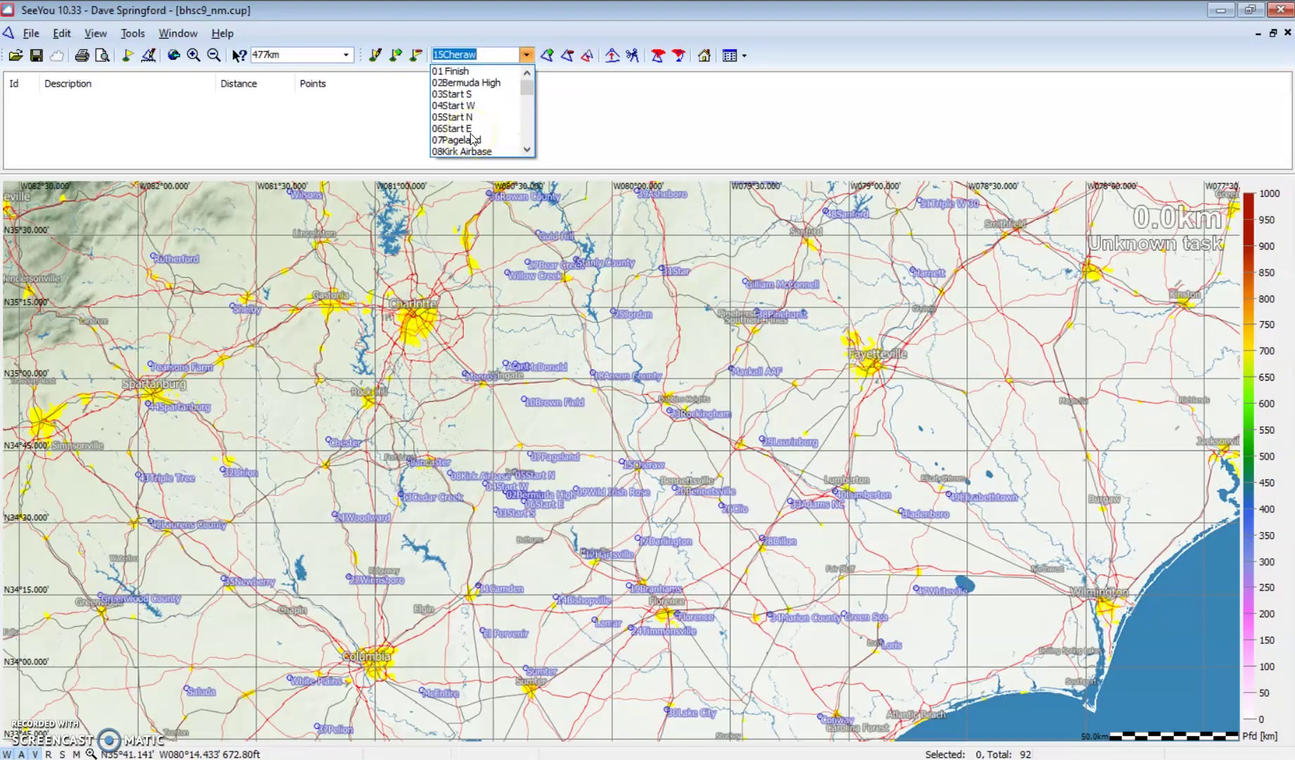
left_click(452, 68)
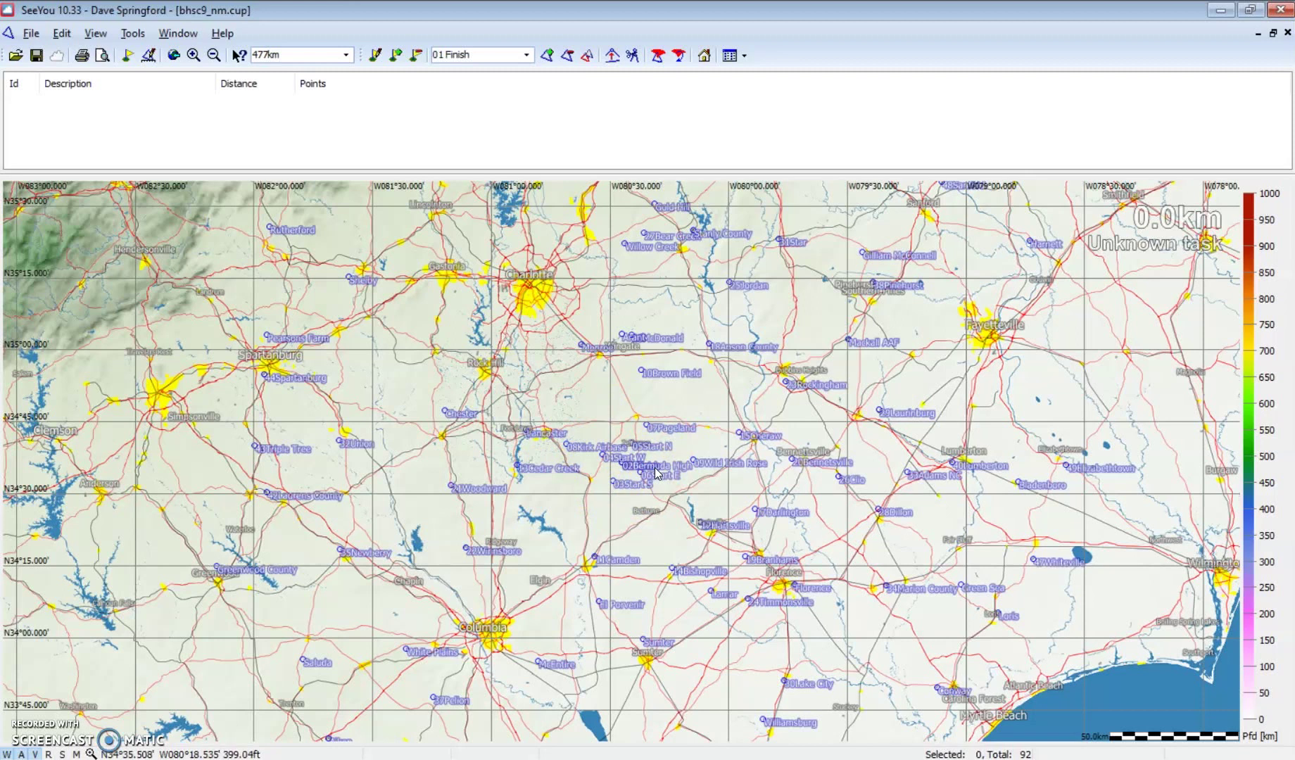
left_click(763, 115)
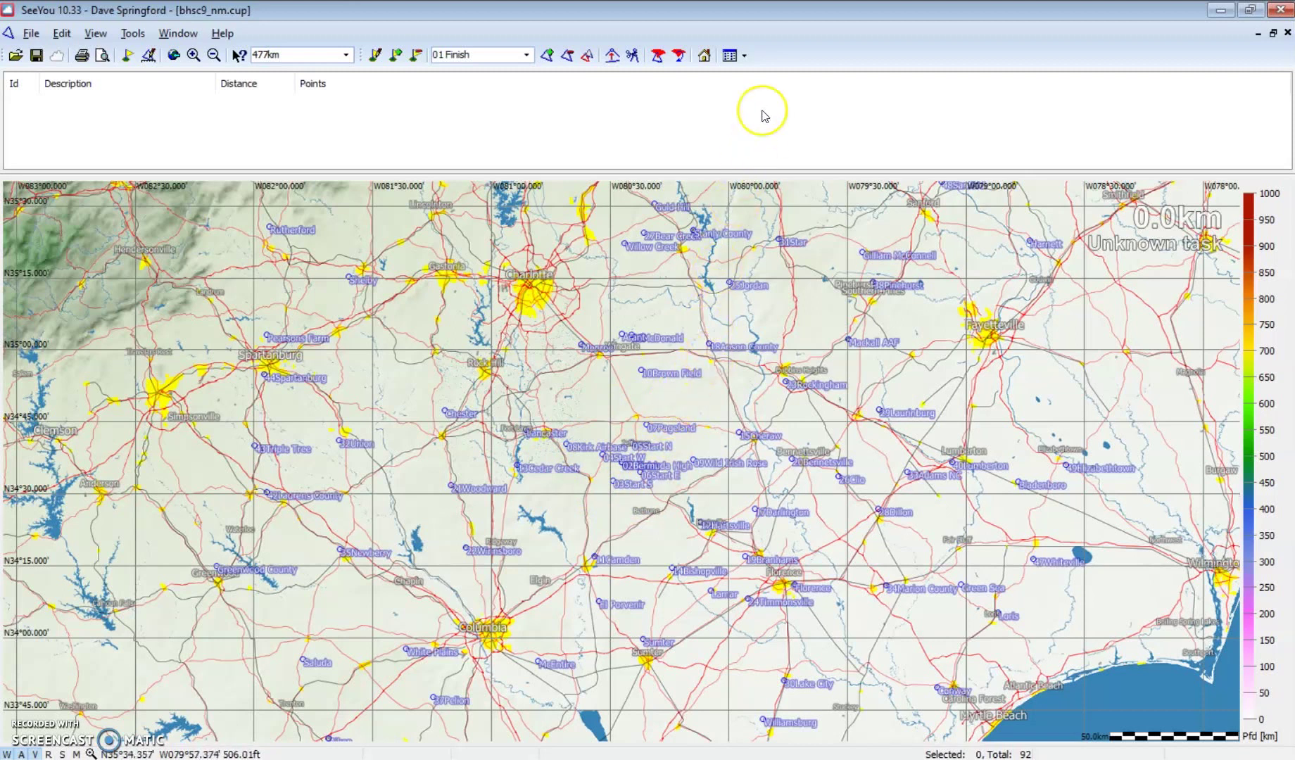
Step: Switch the window to the Waypoint Details table and select the 03Start S waypoint
left_click(743, 57)
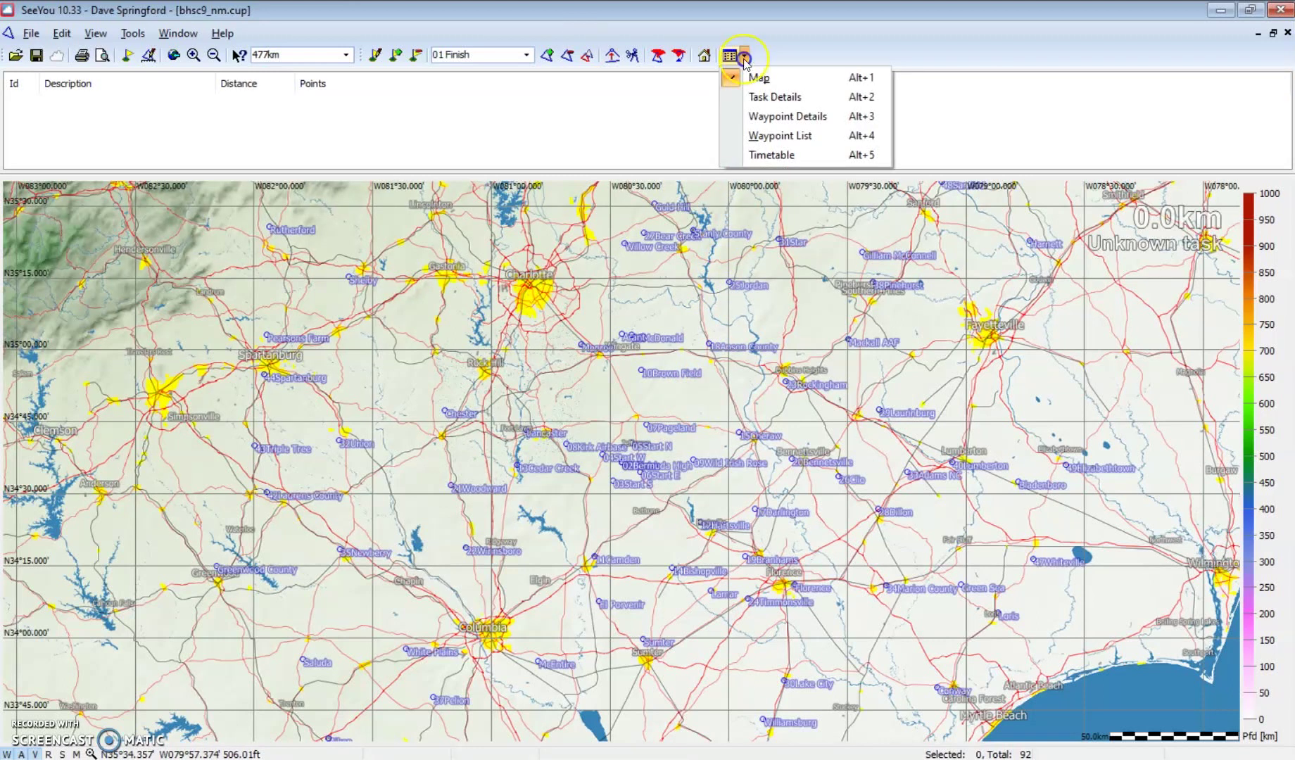
left_click(787, 118)
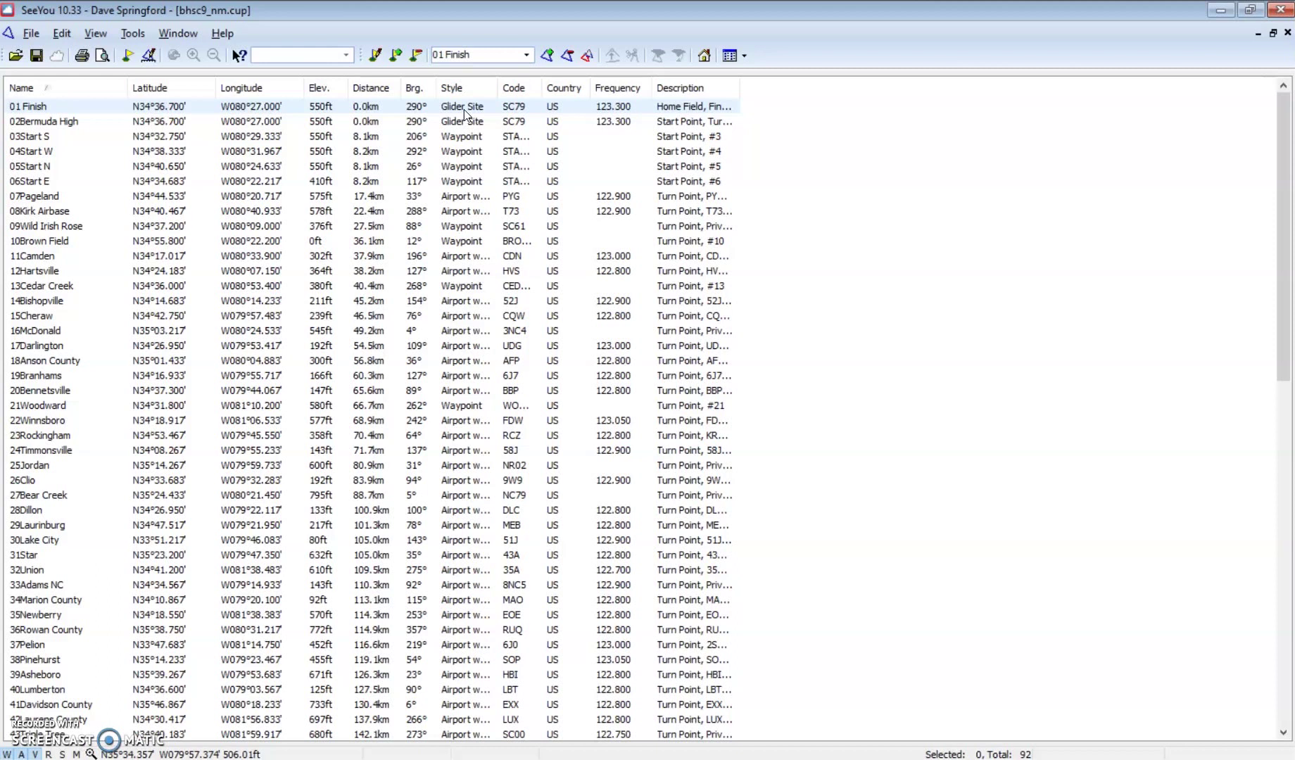
left_click(464, 139)
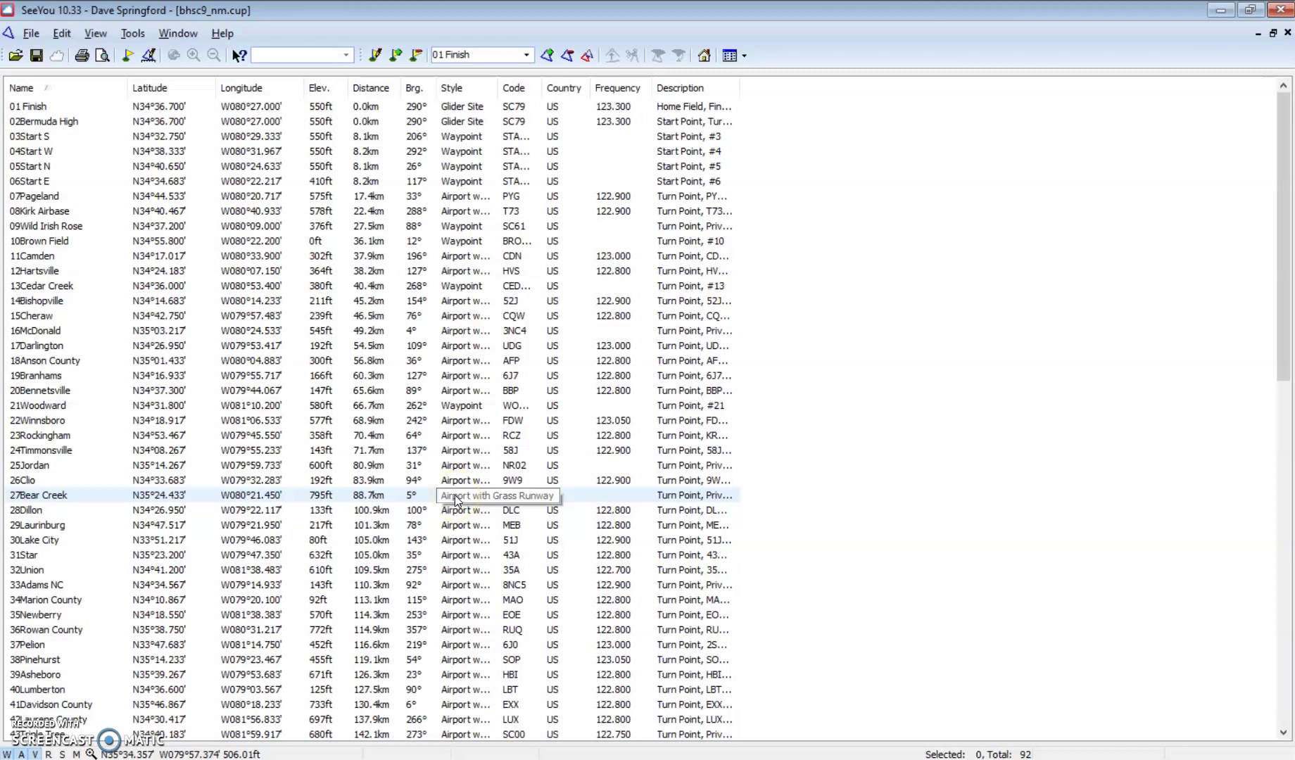
left_click(786, 506)
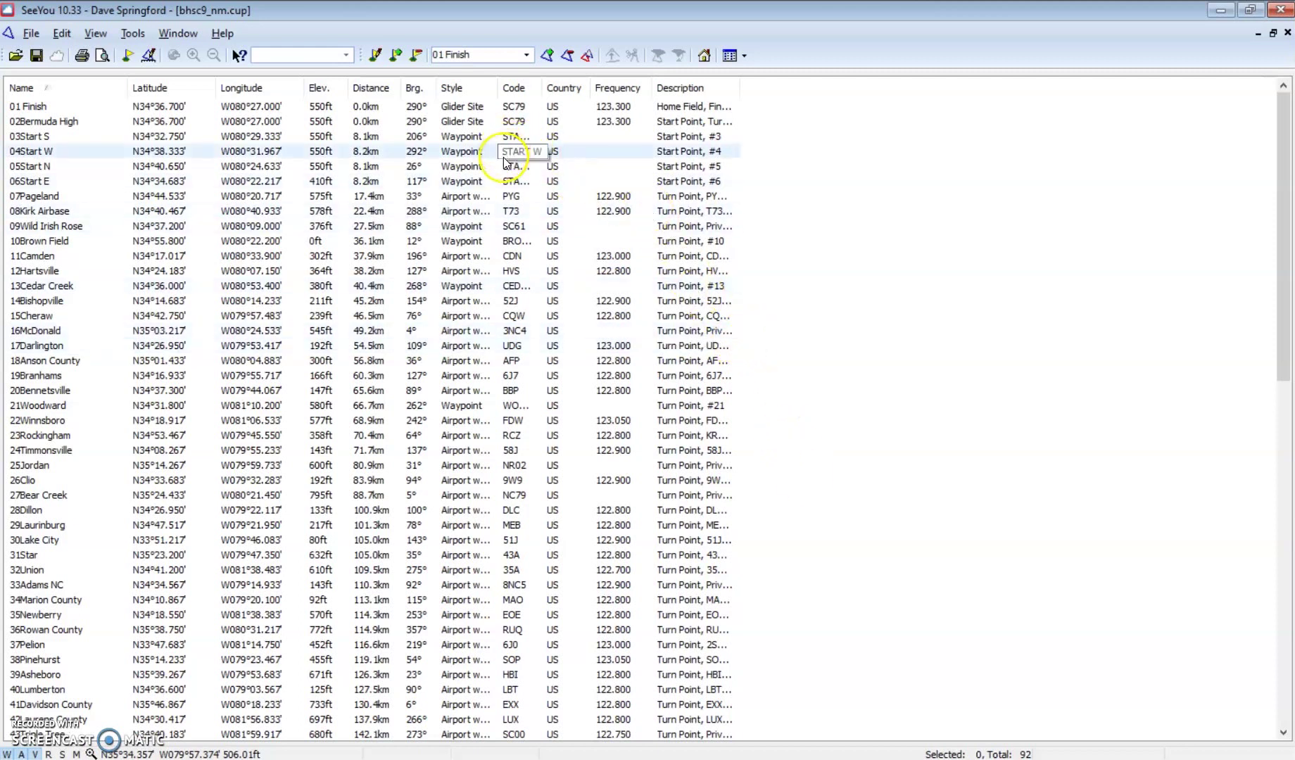
double_click(462, 195)
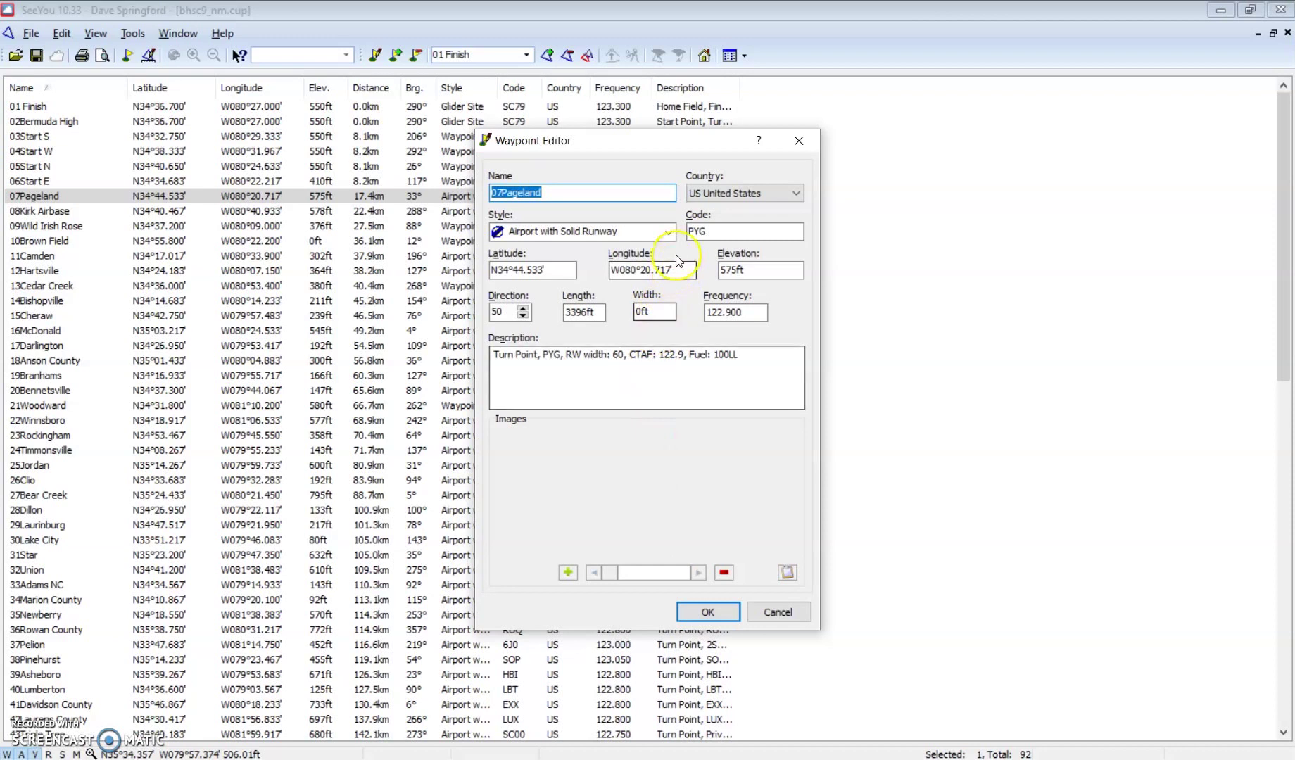
left_click(668, 232)
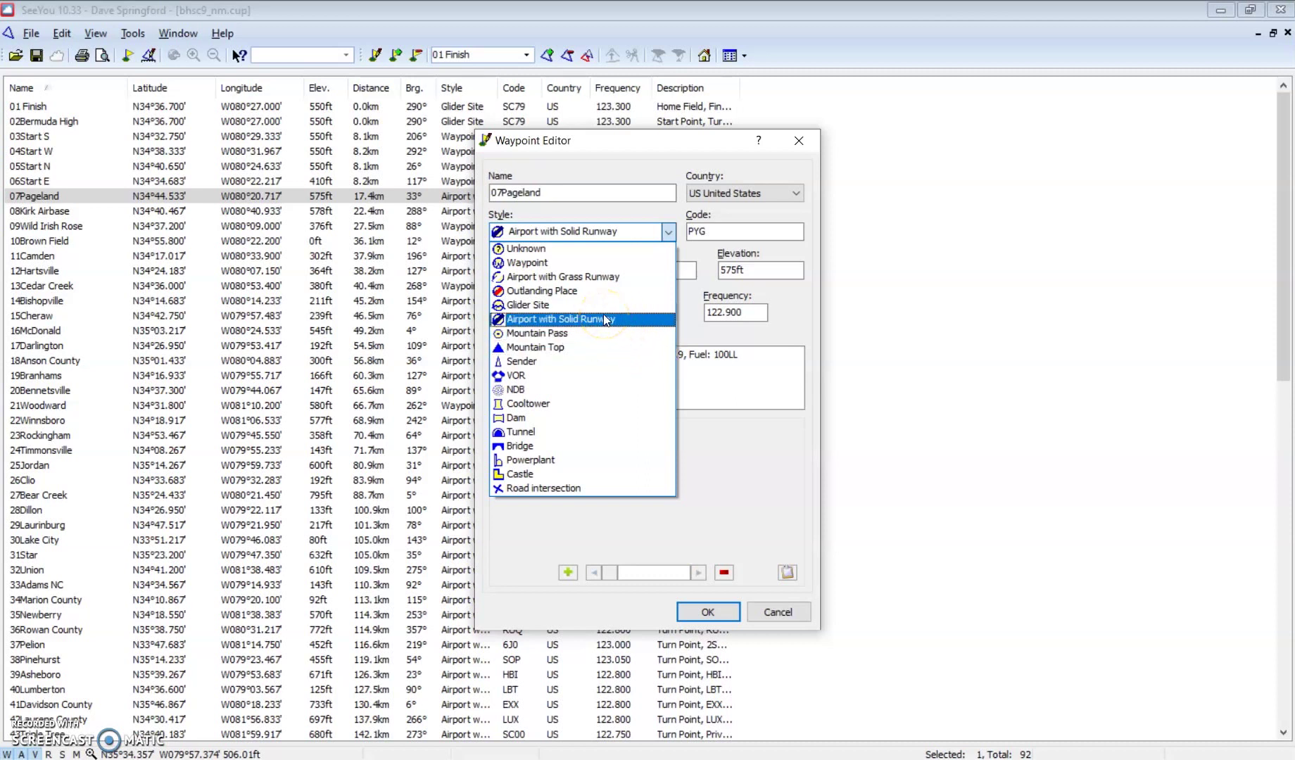
left_click(605, 319)
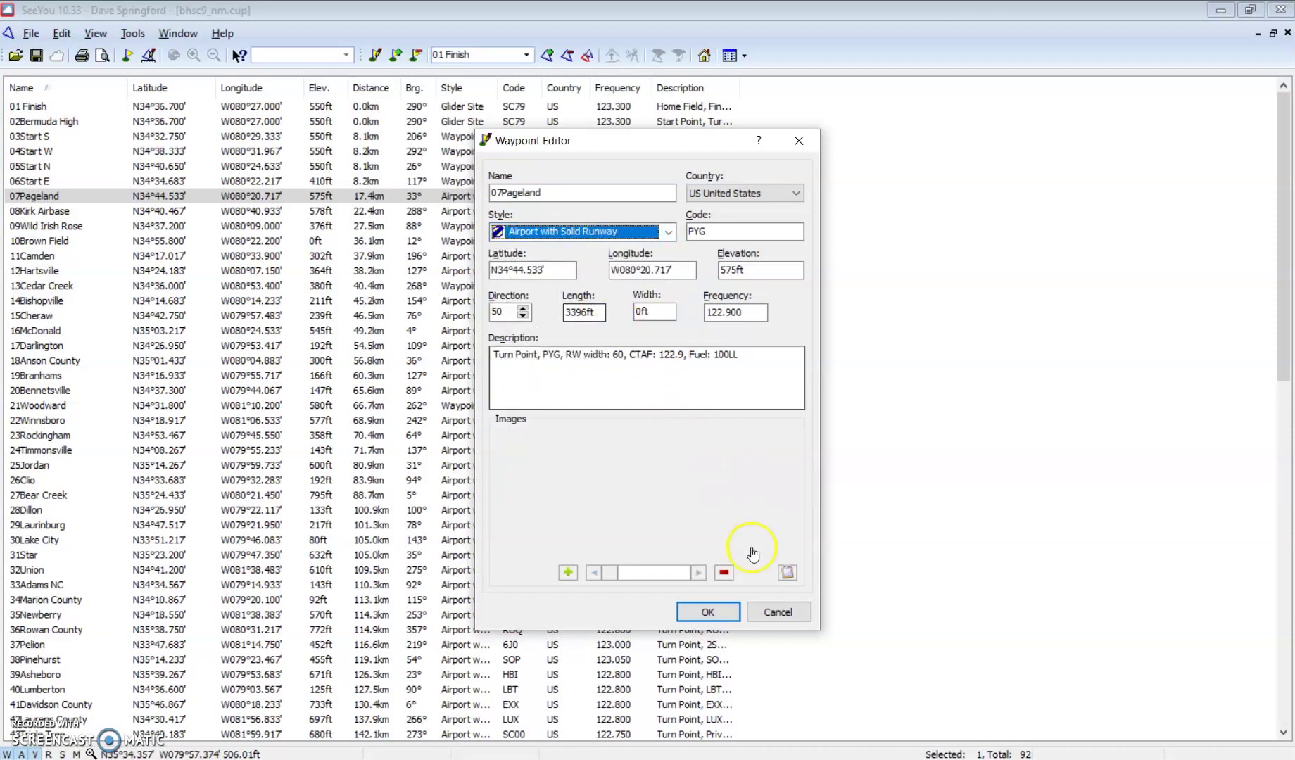
left_click(780, 611)
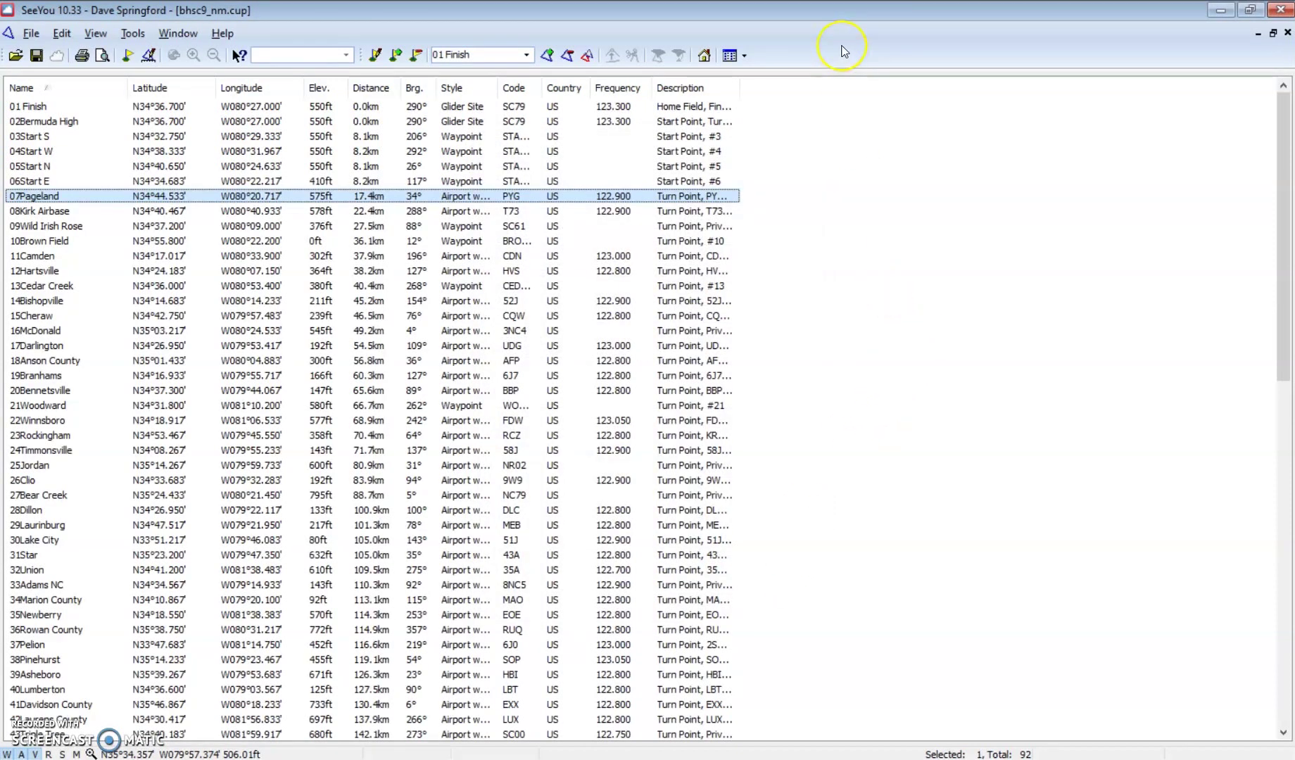
Step: Switch to the Waypoint List icon view and inspect Perry's editor without saving changes
left_click(745, 56)
left_click(779, 138)
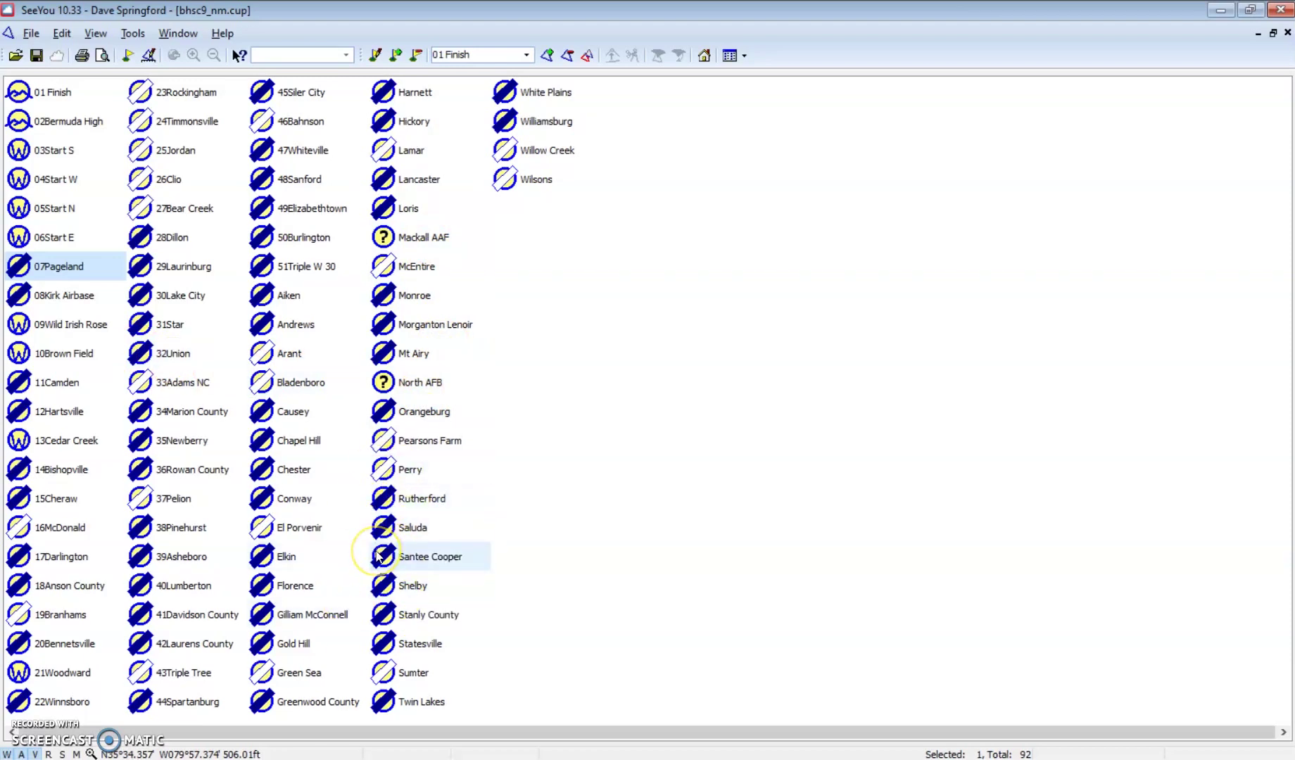
double_click(384, 470)
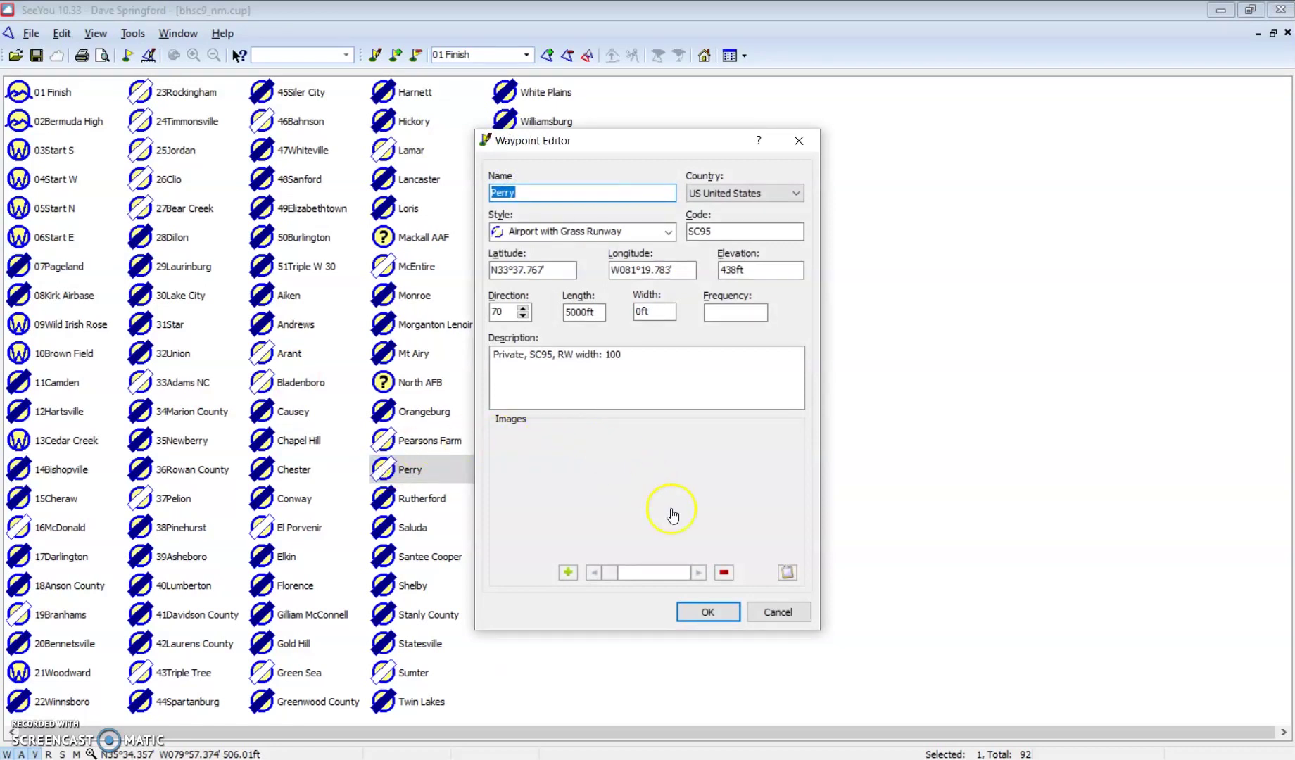
left_click(774, 611)
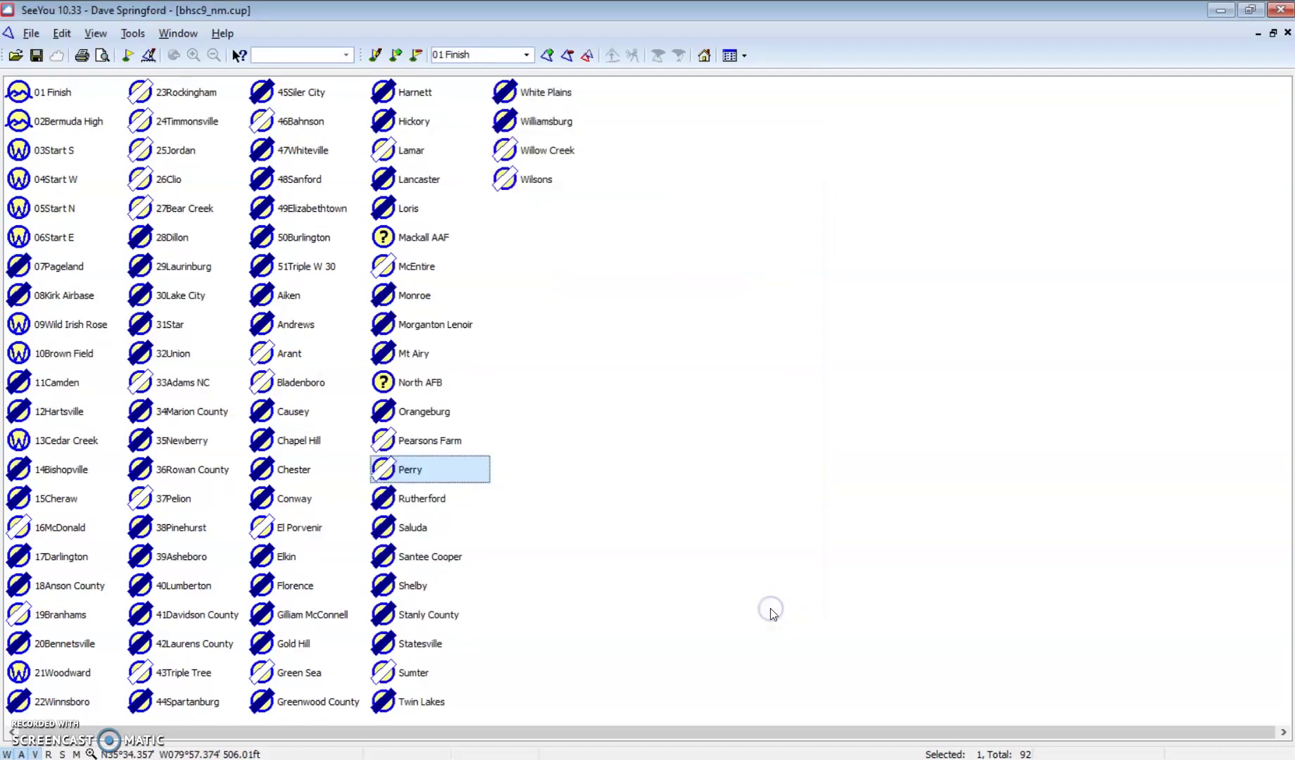
Step: Return to the Map view and select the 02Bermuda High task
left_click(744, 56)
left_click(764, 79)
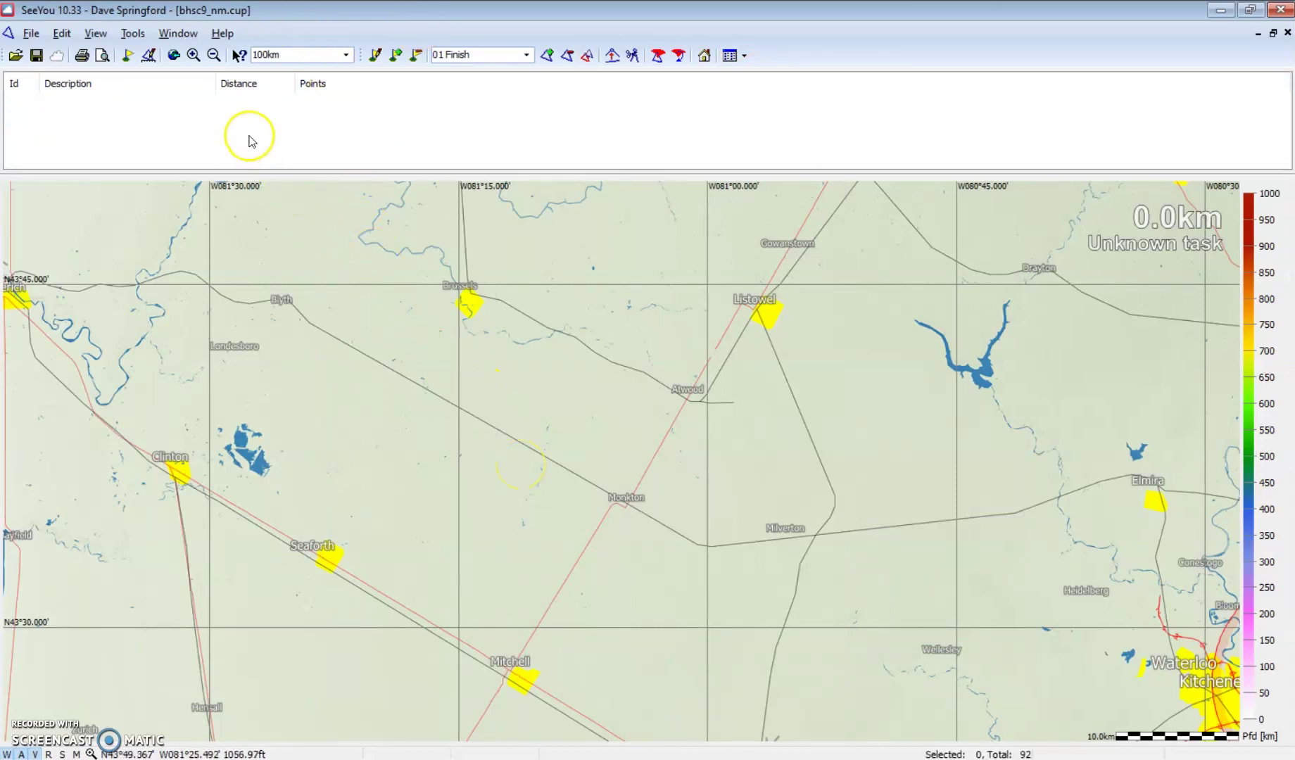
left_click(527, 55)
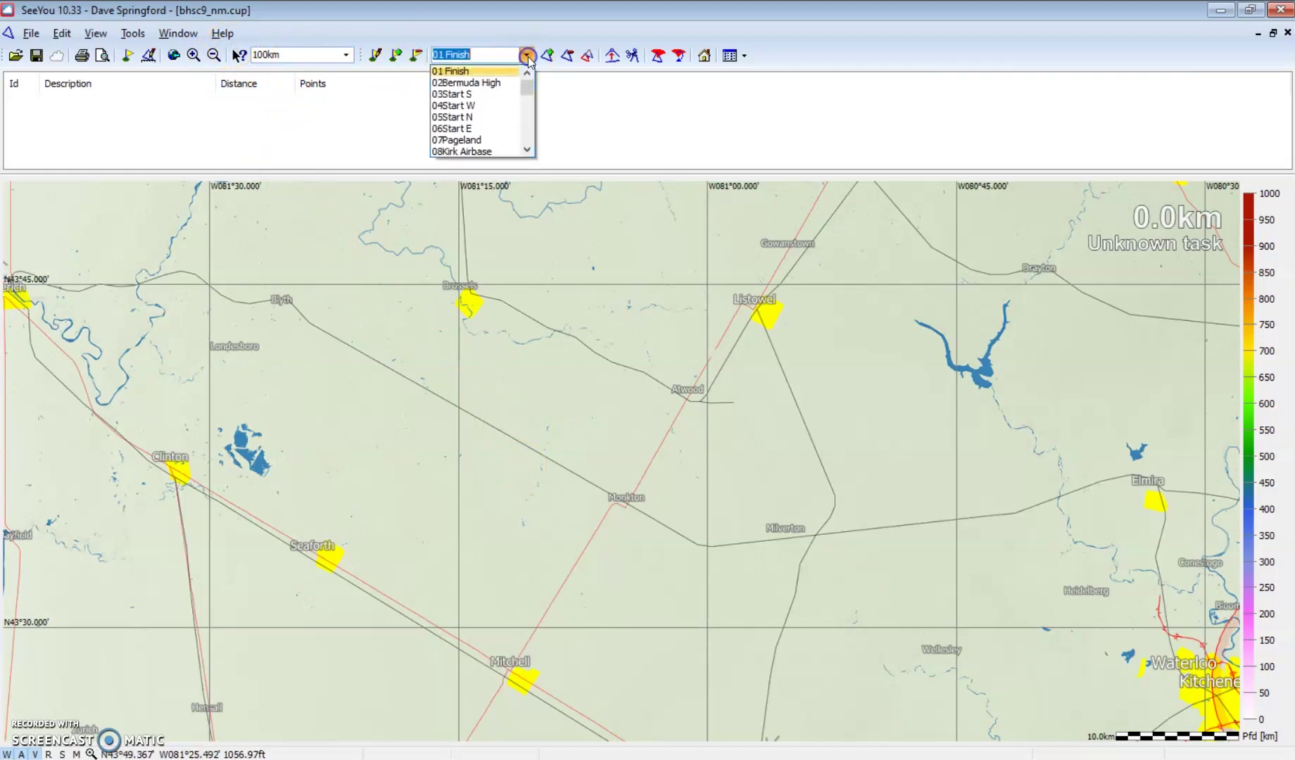
left_click(496, 83)
Step: Zoom out and view 10Brown Field's details, closing them without changes
left_click(647, 505)
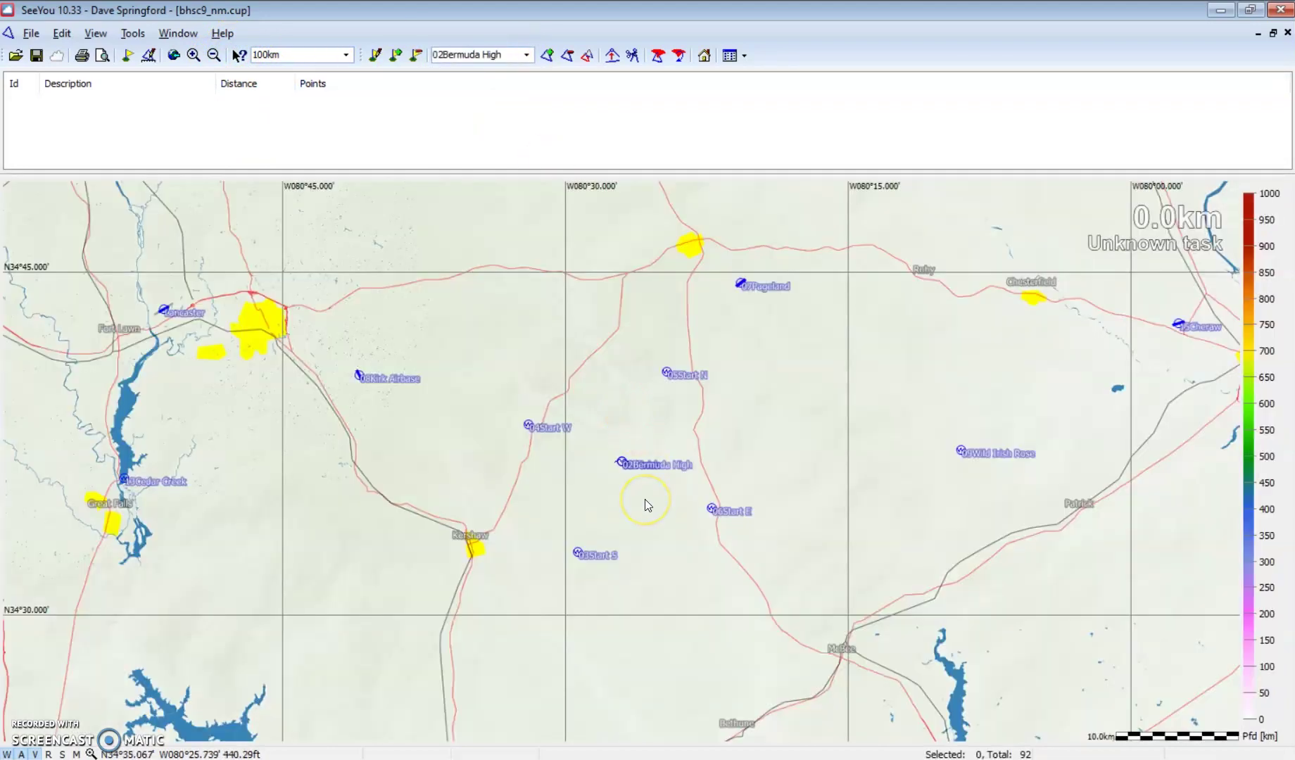
scroll(645, 499, "down", 5)
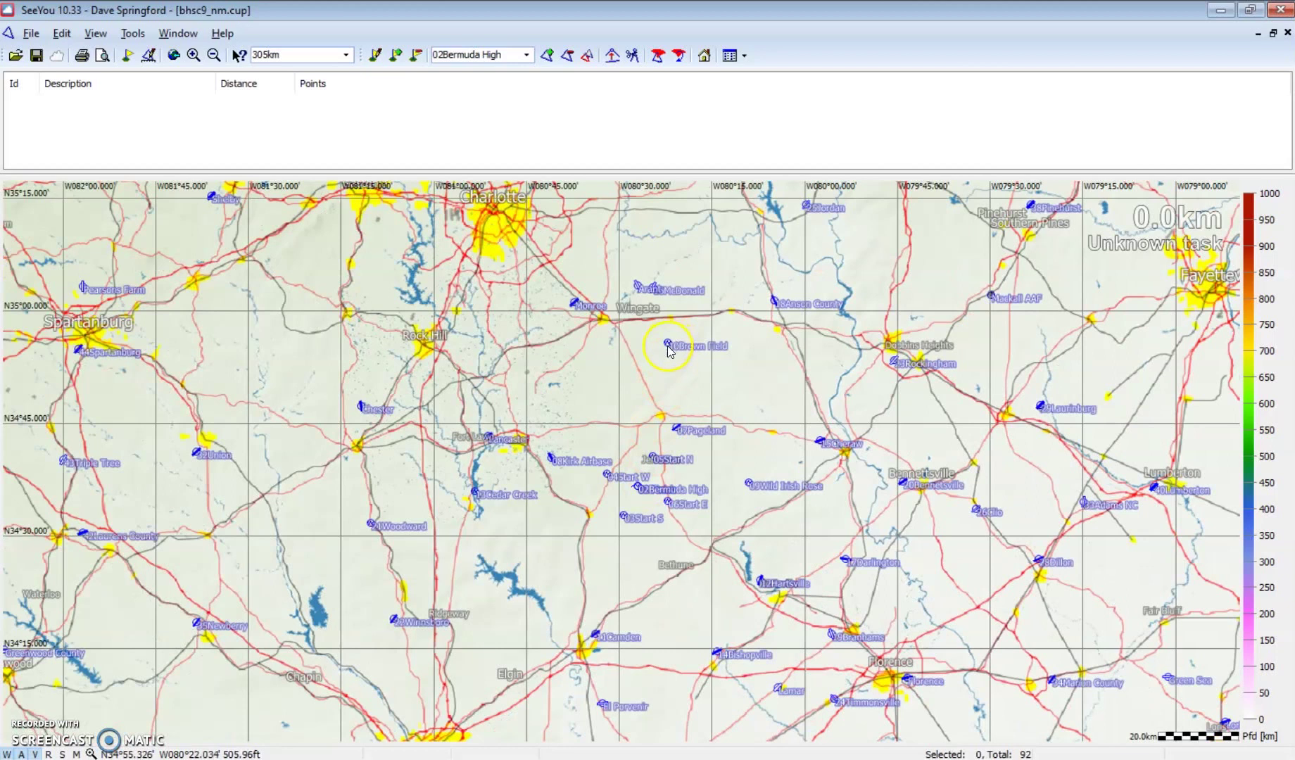
left_click(669, 347)
double_click(668, 347)
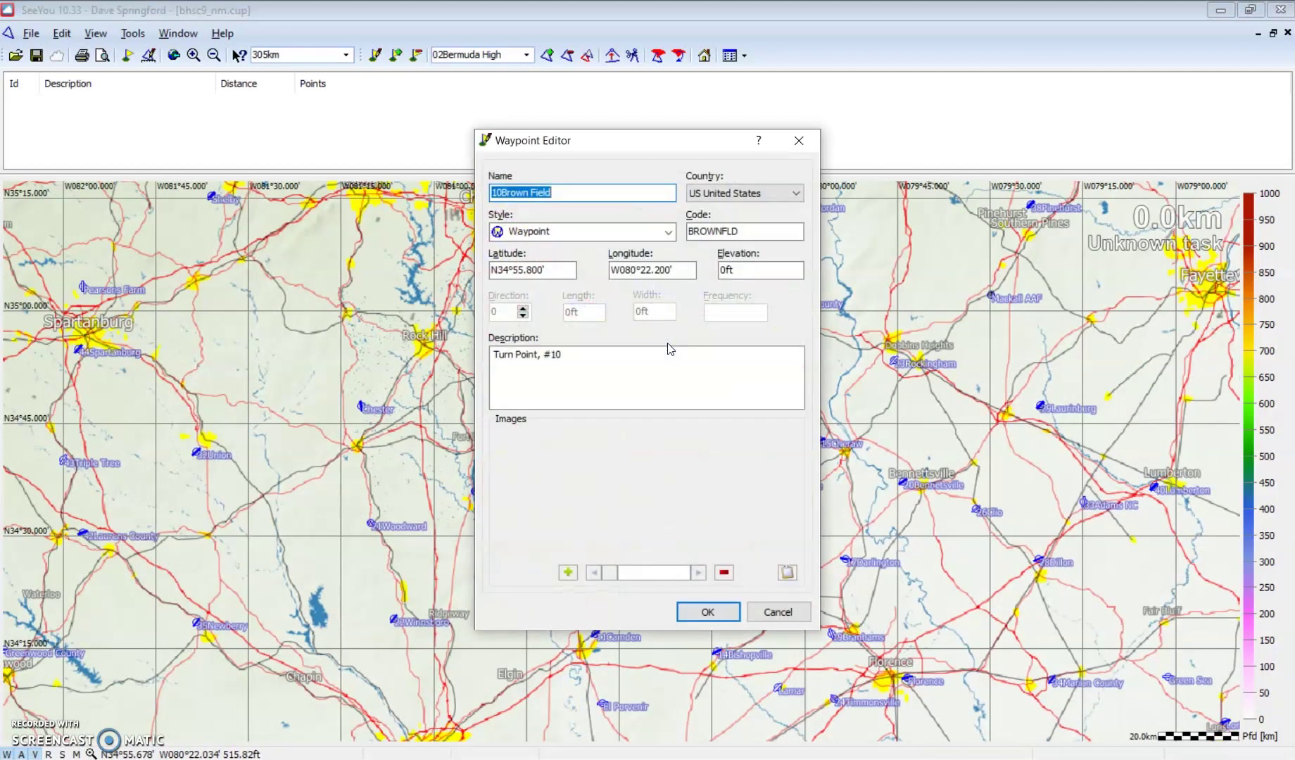
left_click(772, 612)
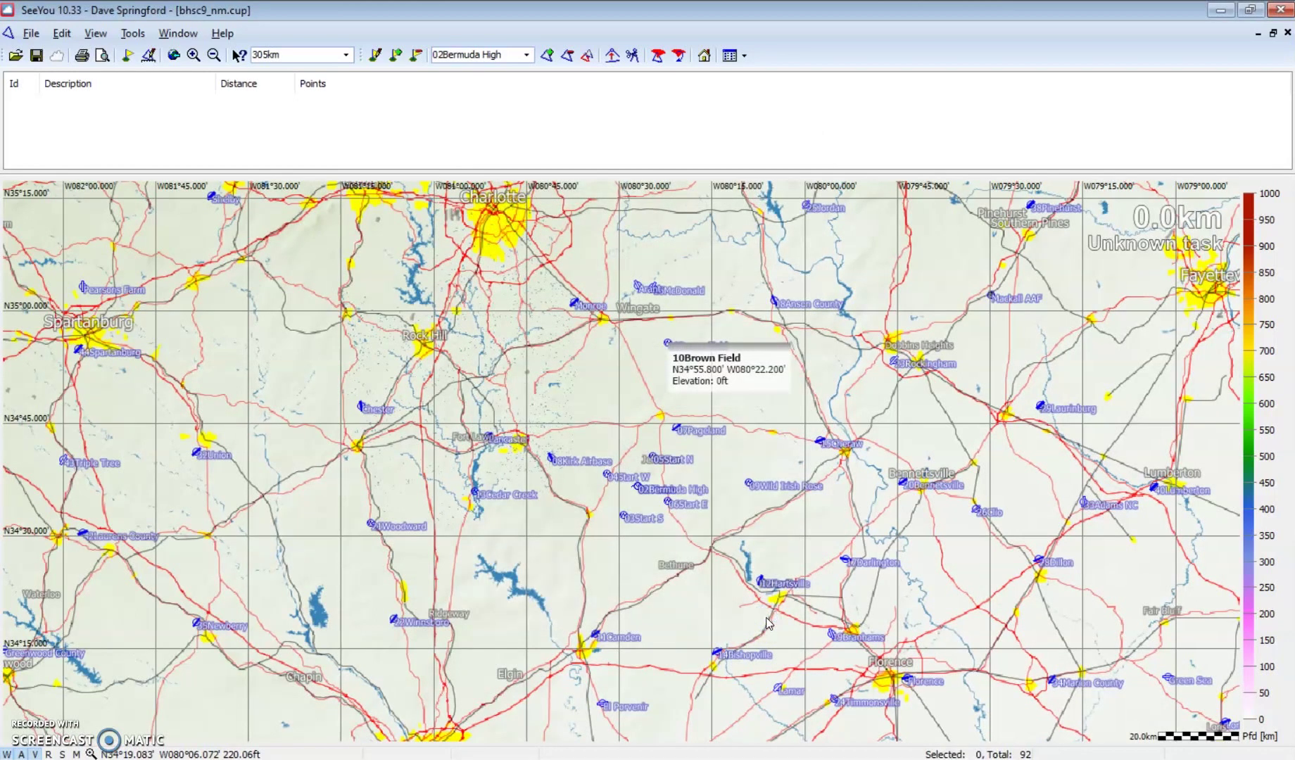
left_click(361, 486)
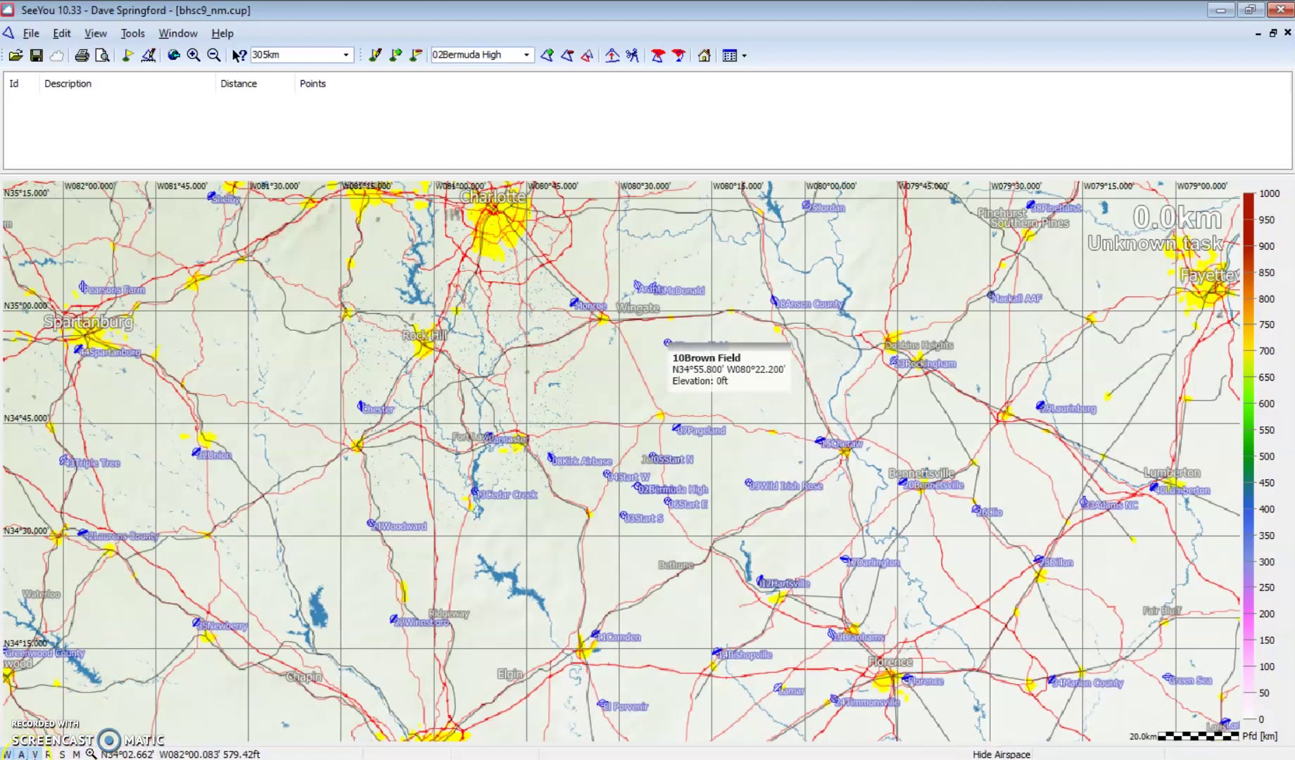
Step: Turn off the vector background map and zoom out to see waypoints over a wider area
left_click(31, 754)
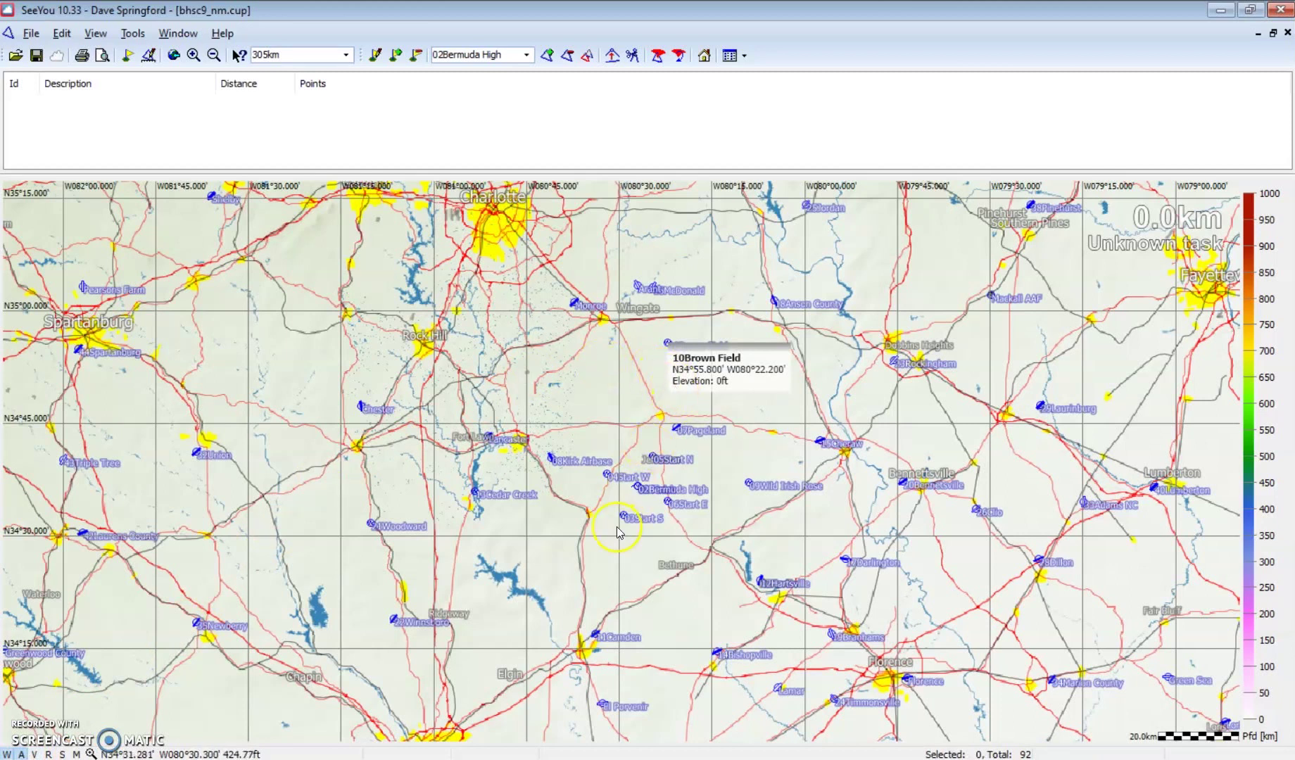
scroll(601, 467, "down", 1)
scroll(602, 466, "down", 3)
scroll(602, 467, "up", 1)
scroll(613, 458, "up", 2)
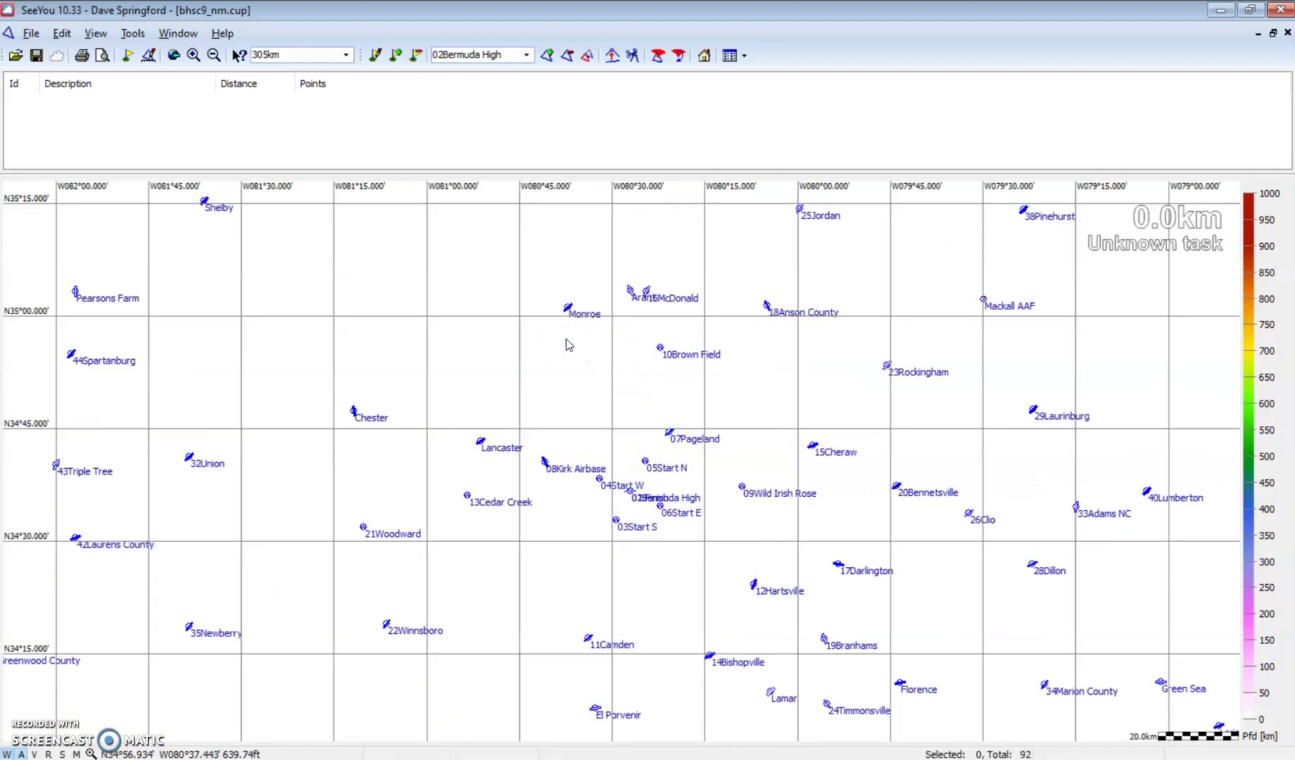
scroll(528, 630, "down", 1)
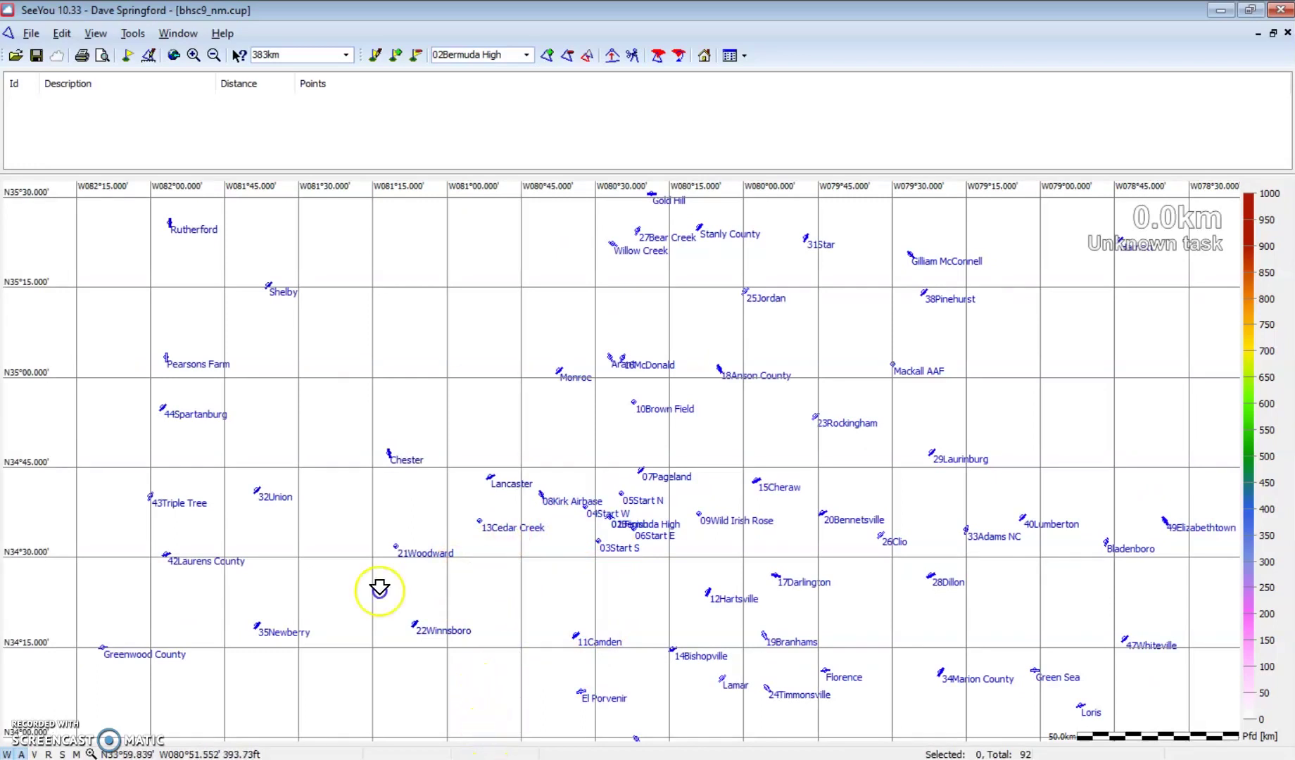
mouse_move(489, 736)
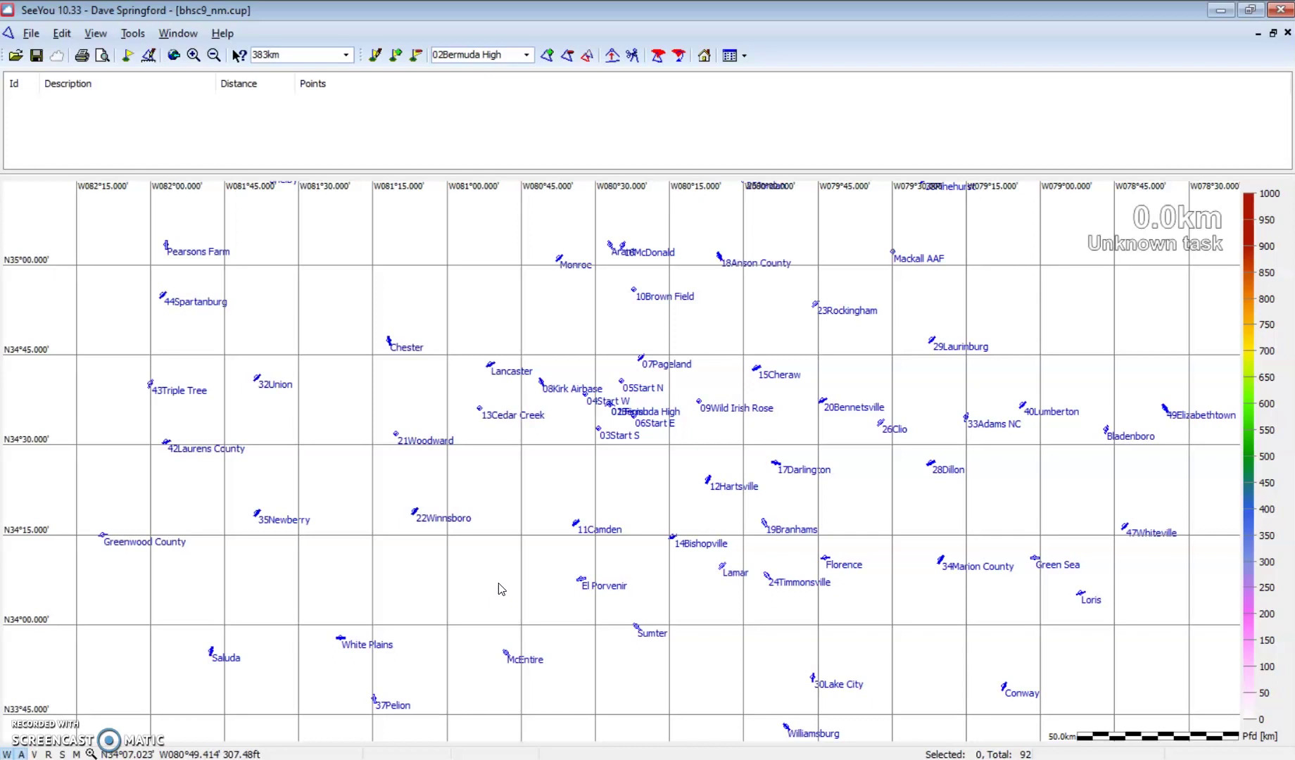
Step: Create a waypoint named 'New Waypoint' with Waypoint style at the right-clicked map spot west of El Porvenir
right_click(498, 583)
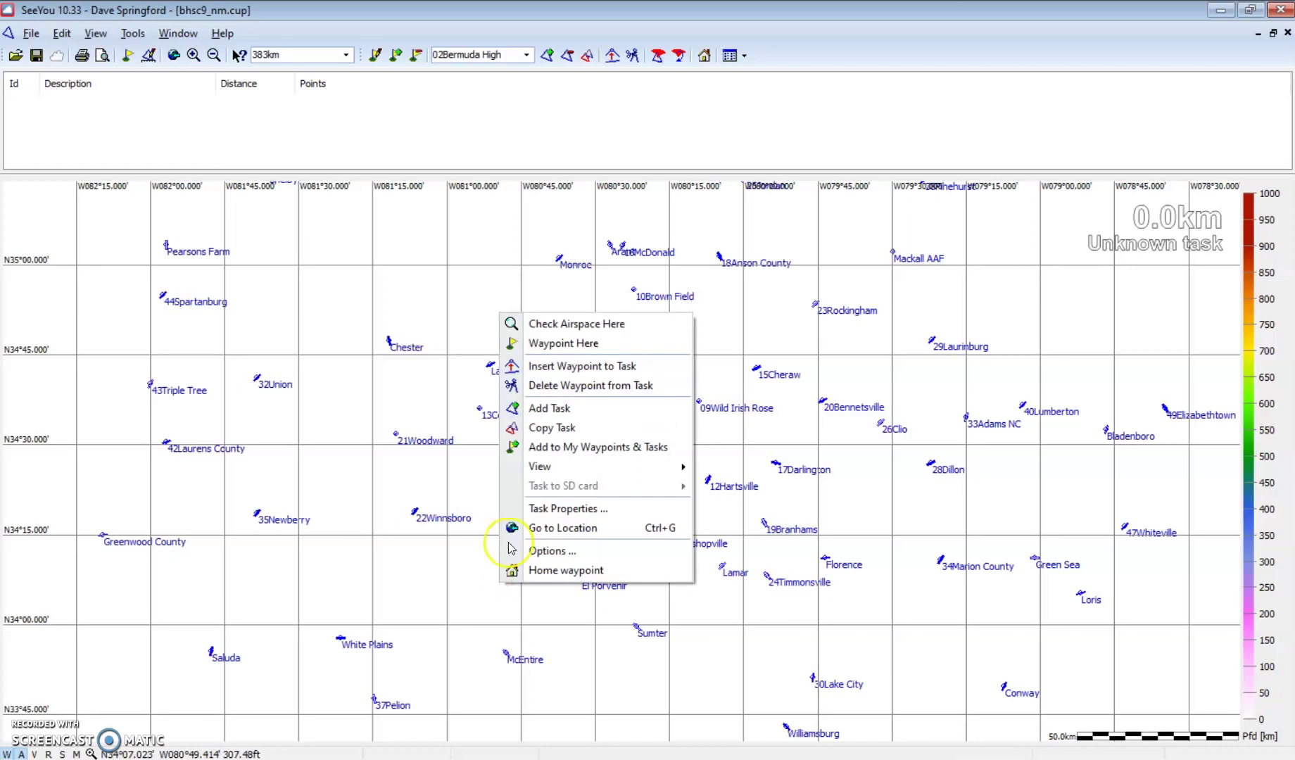
left_click(555, 344)
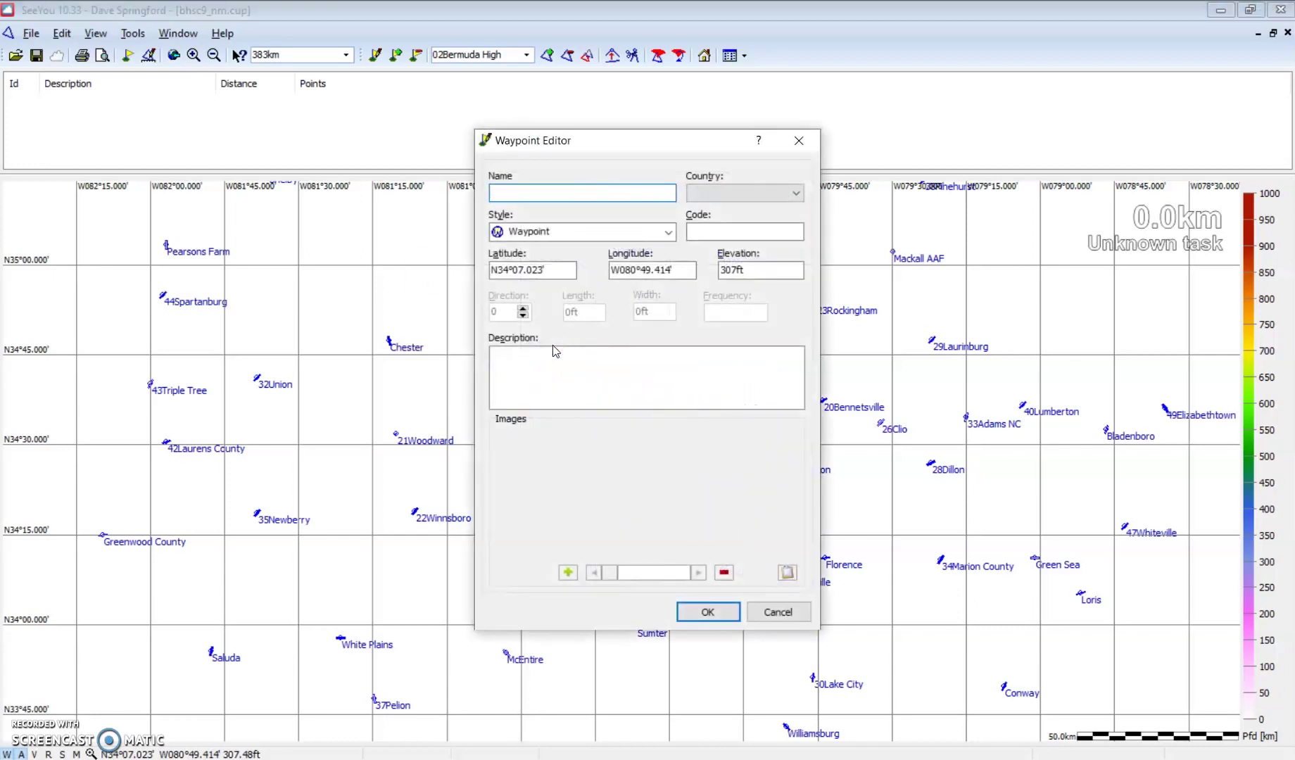
type("New Waypoint")
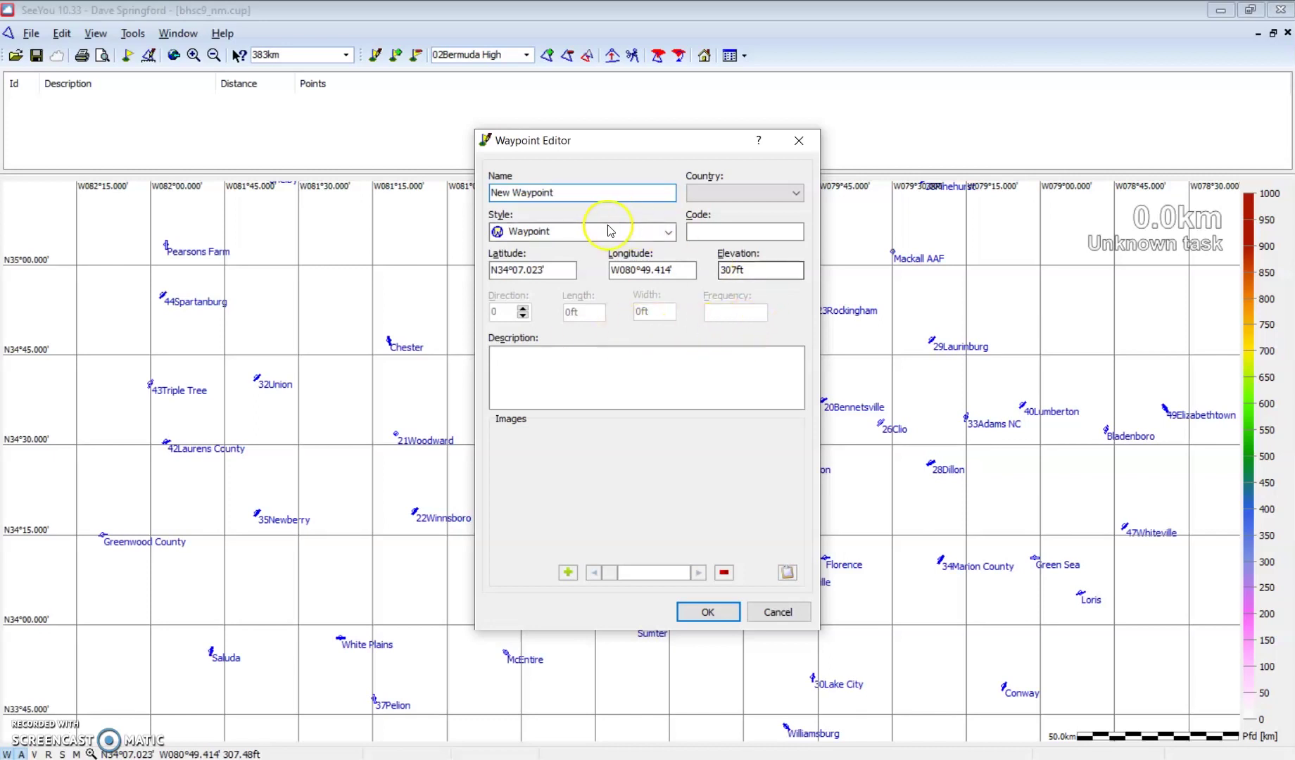
left_click(663, 231)
left_click(664, 231)
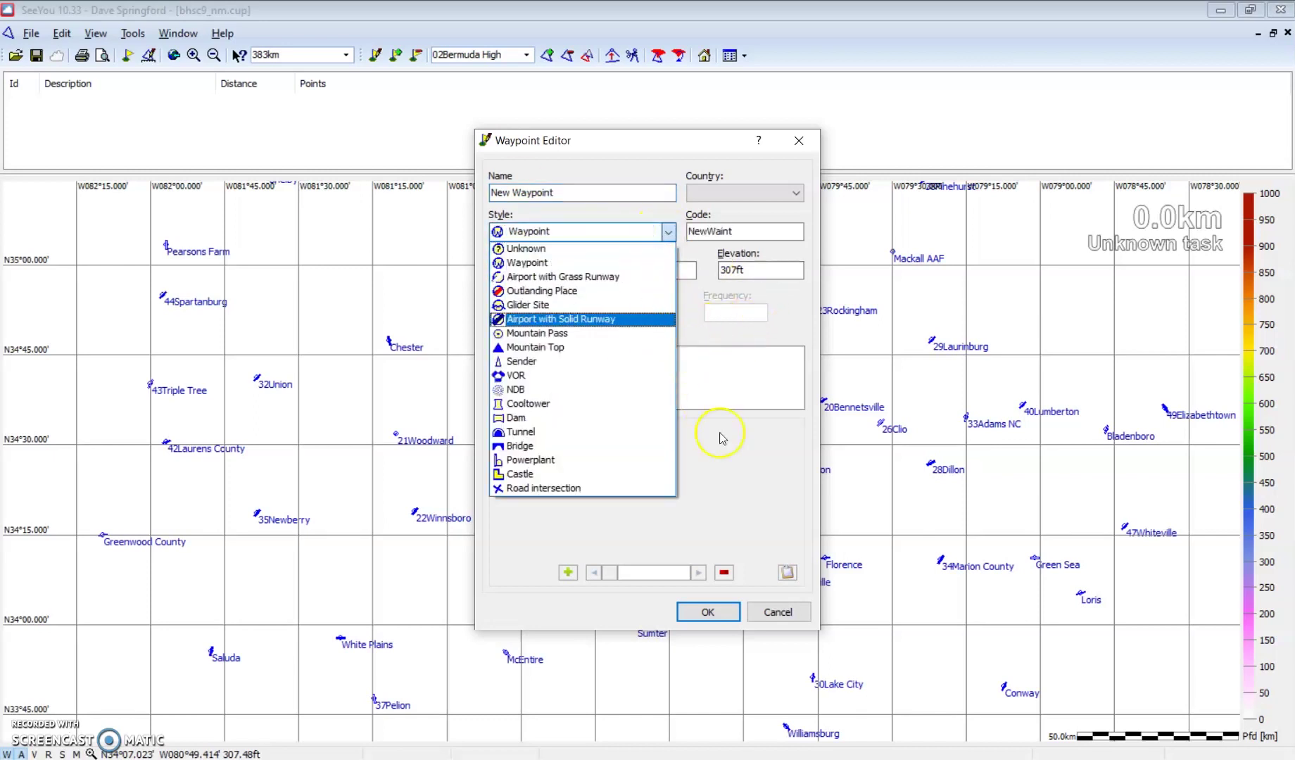
left_click(748, 470)
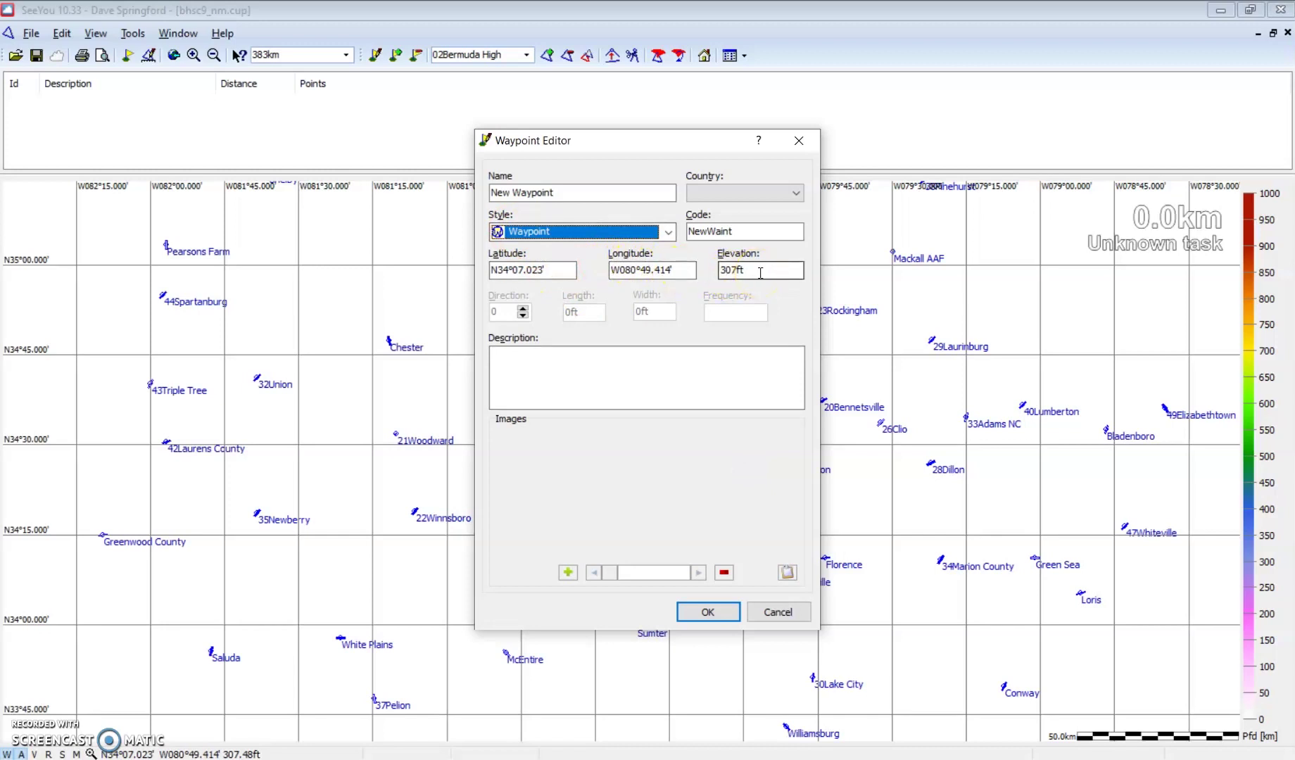
left_click(708, 612)
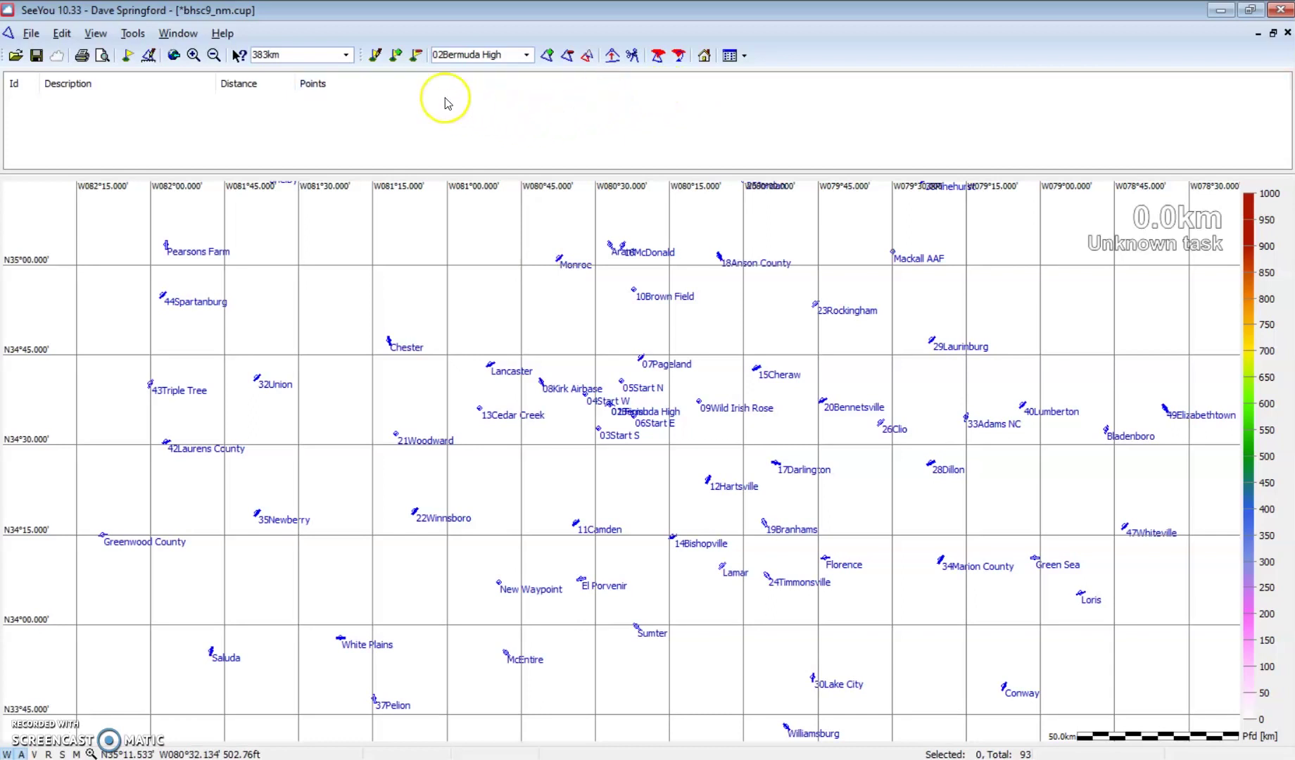
Step: Open a blank Waypoint Editor from the toolbar, cancel it, and open the window layout dropdown
left_click(395, 57)
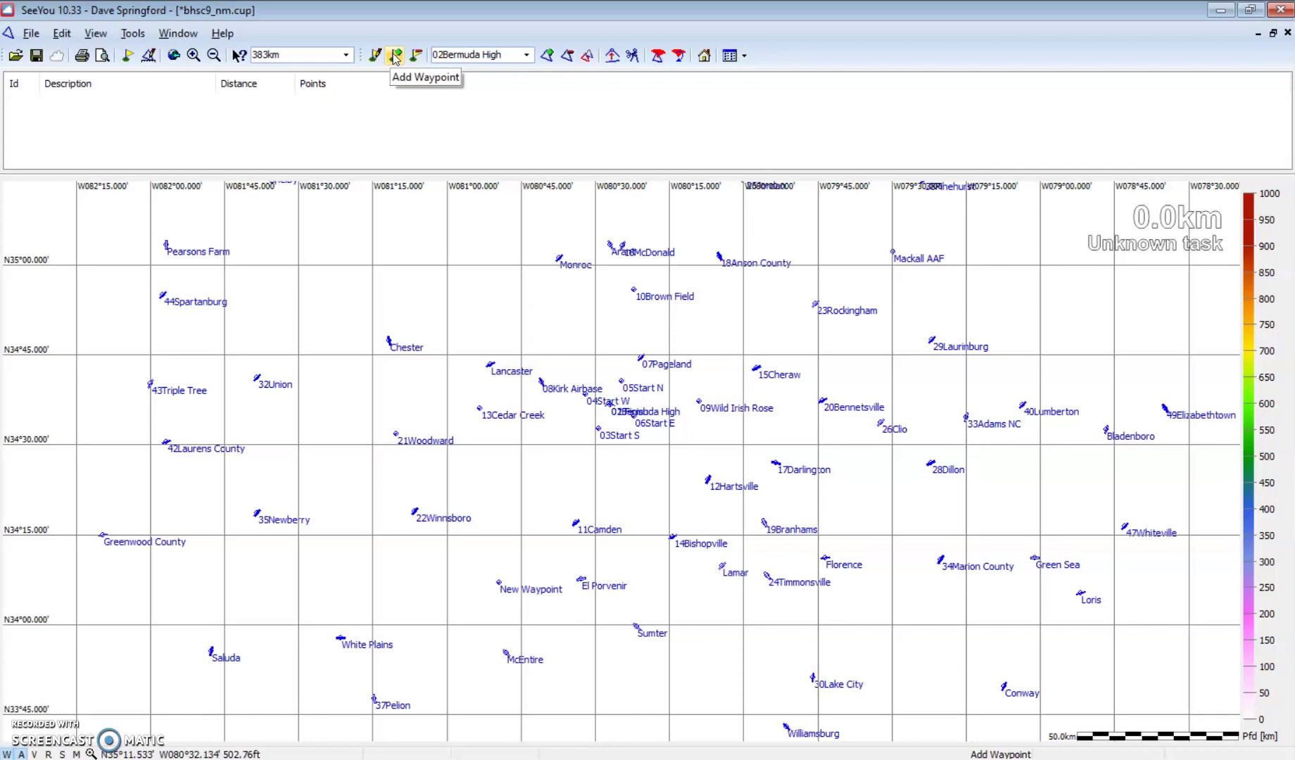
left_click(395, 57)
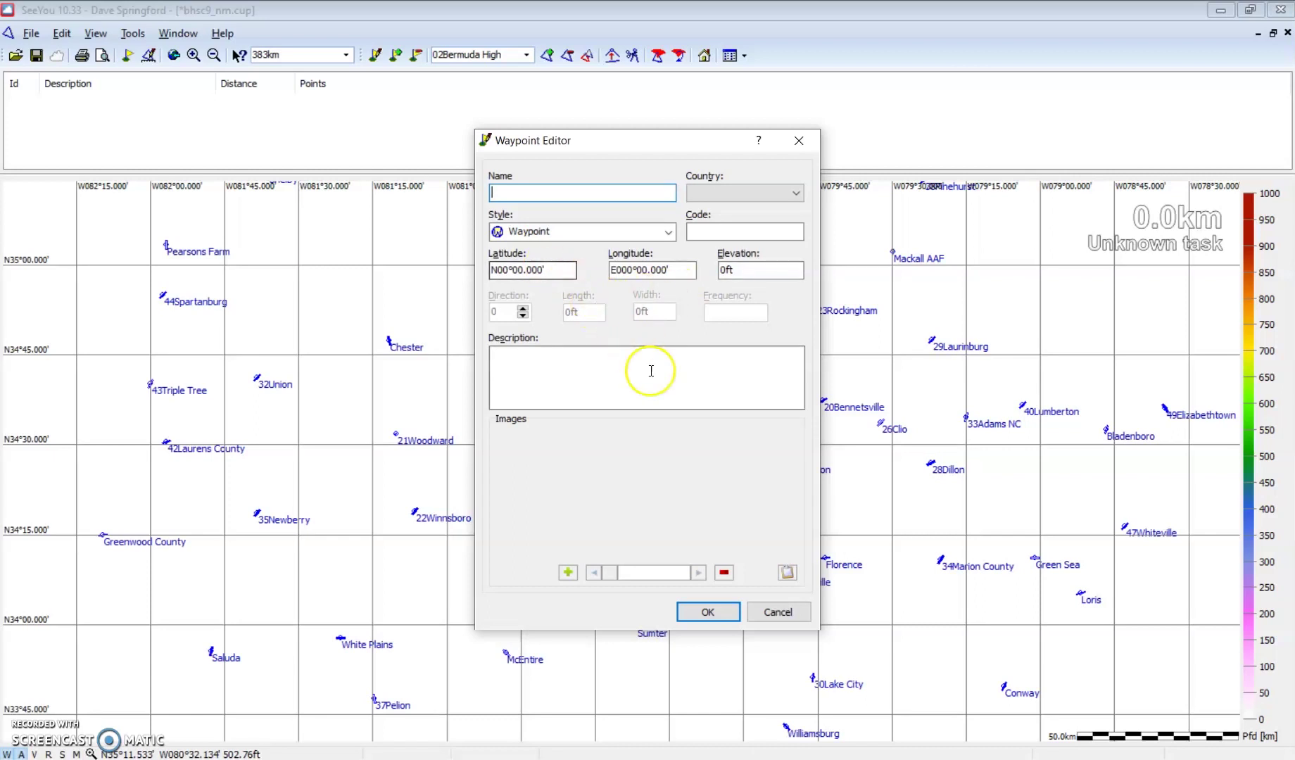
left_click(776, 614)
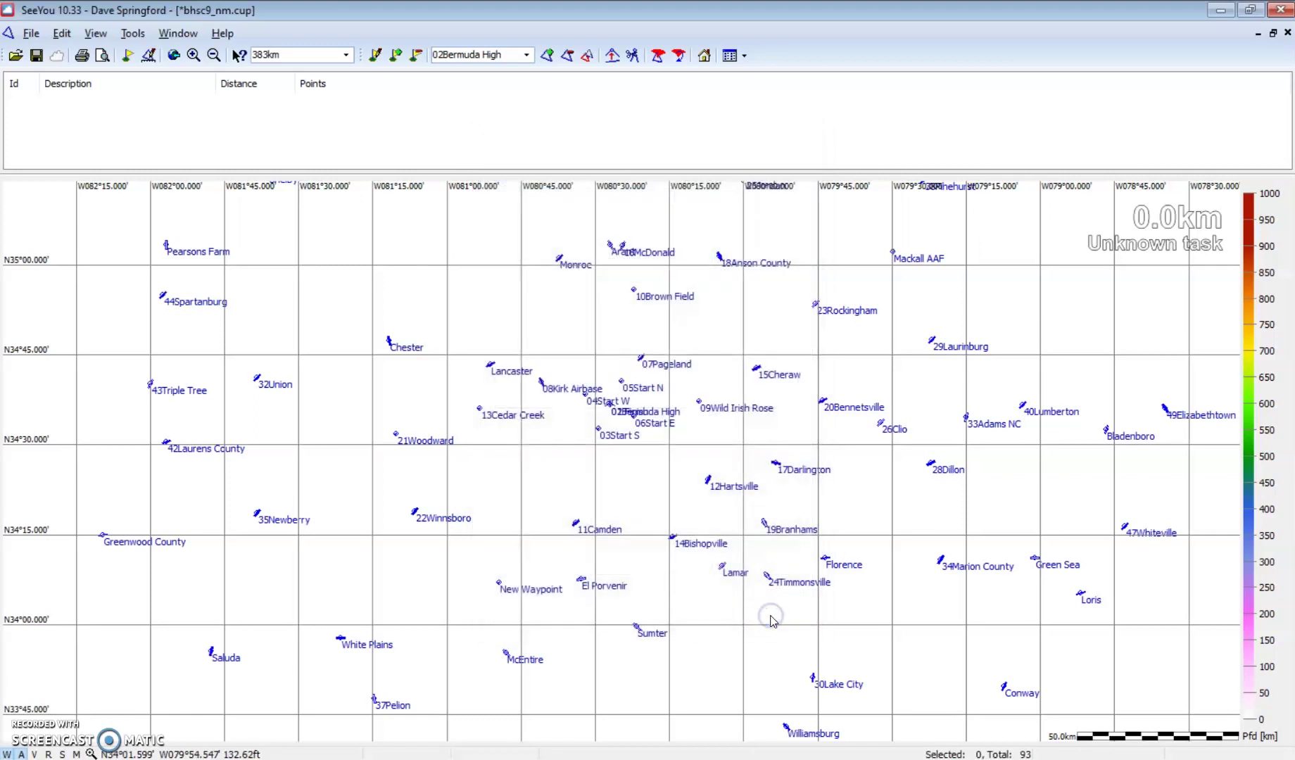
left_click(744, 56)
Step: Switch to the Waypoint Details table and open a blank Add Waypoint form
left_click(767, 115)
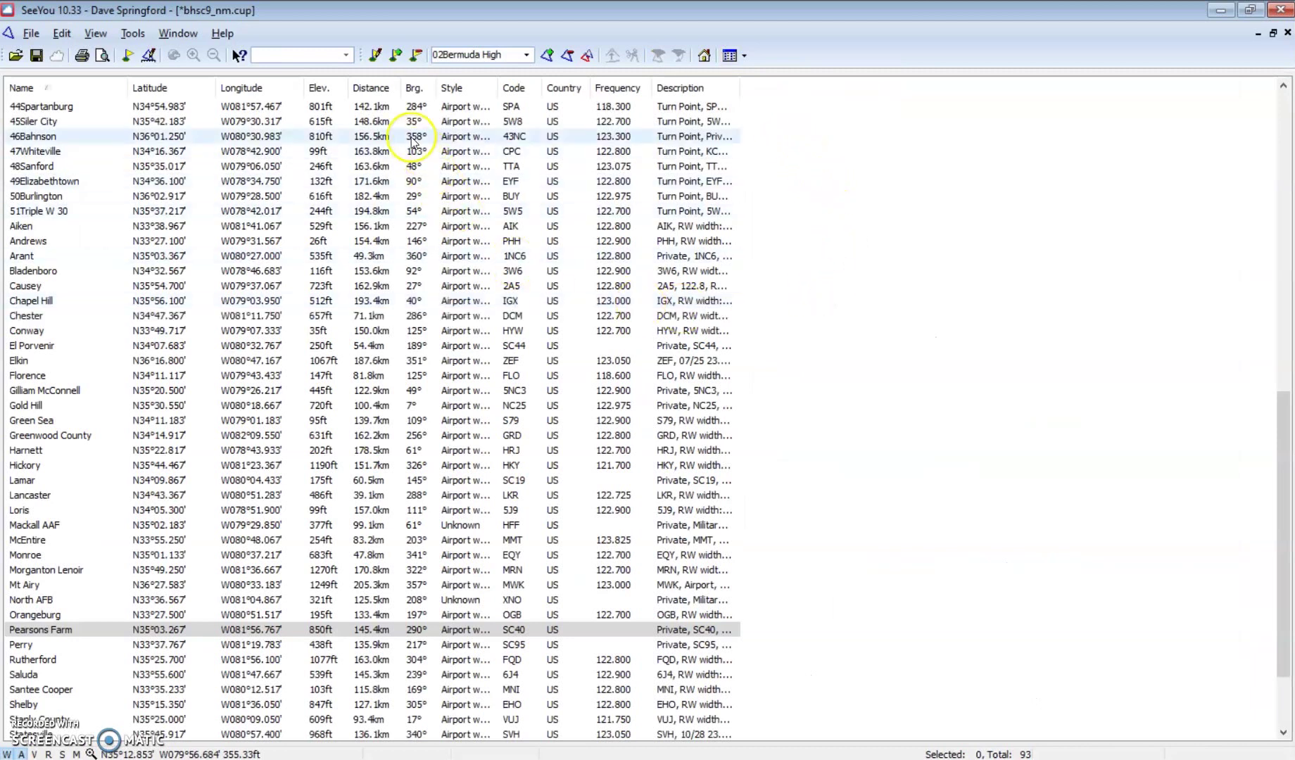
left_click(394, 61)
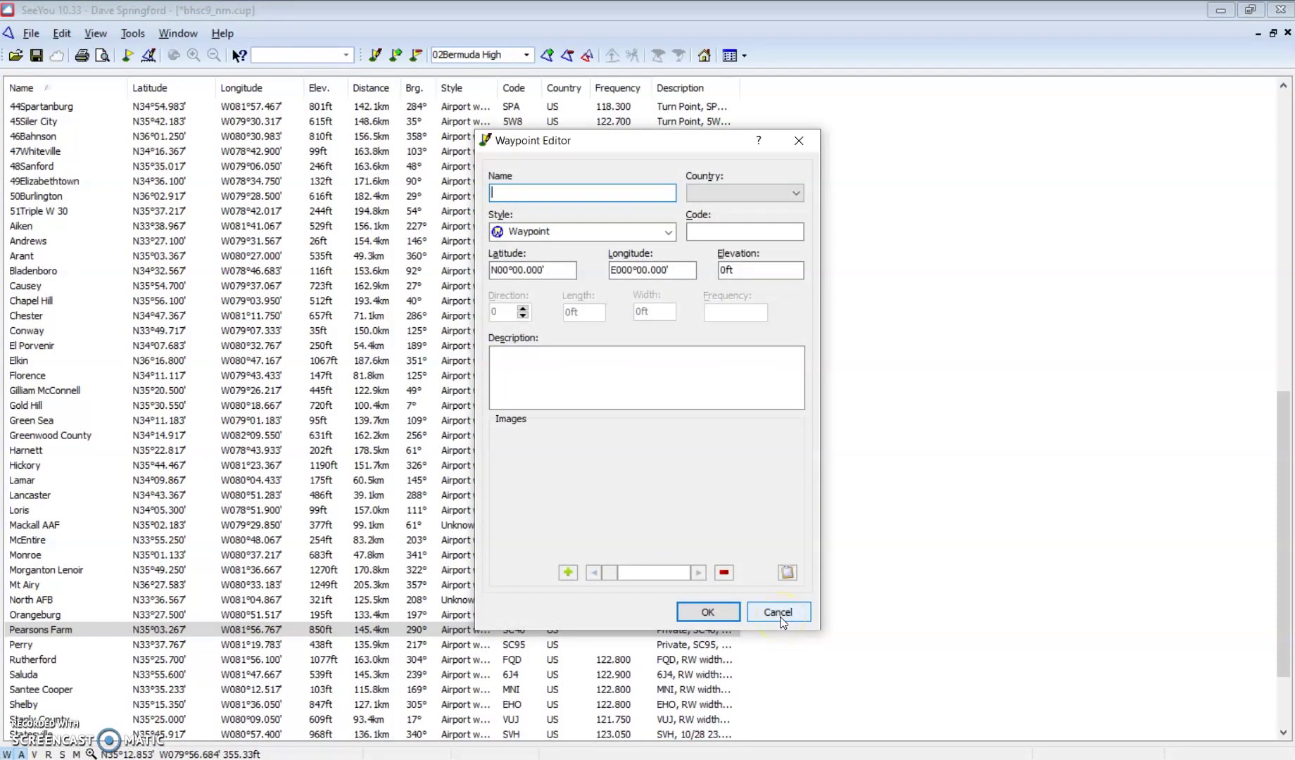
Step: Cancel the blank Waypoint Editor so no waypoint is added
left_click(778, 614)
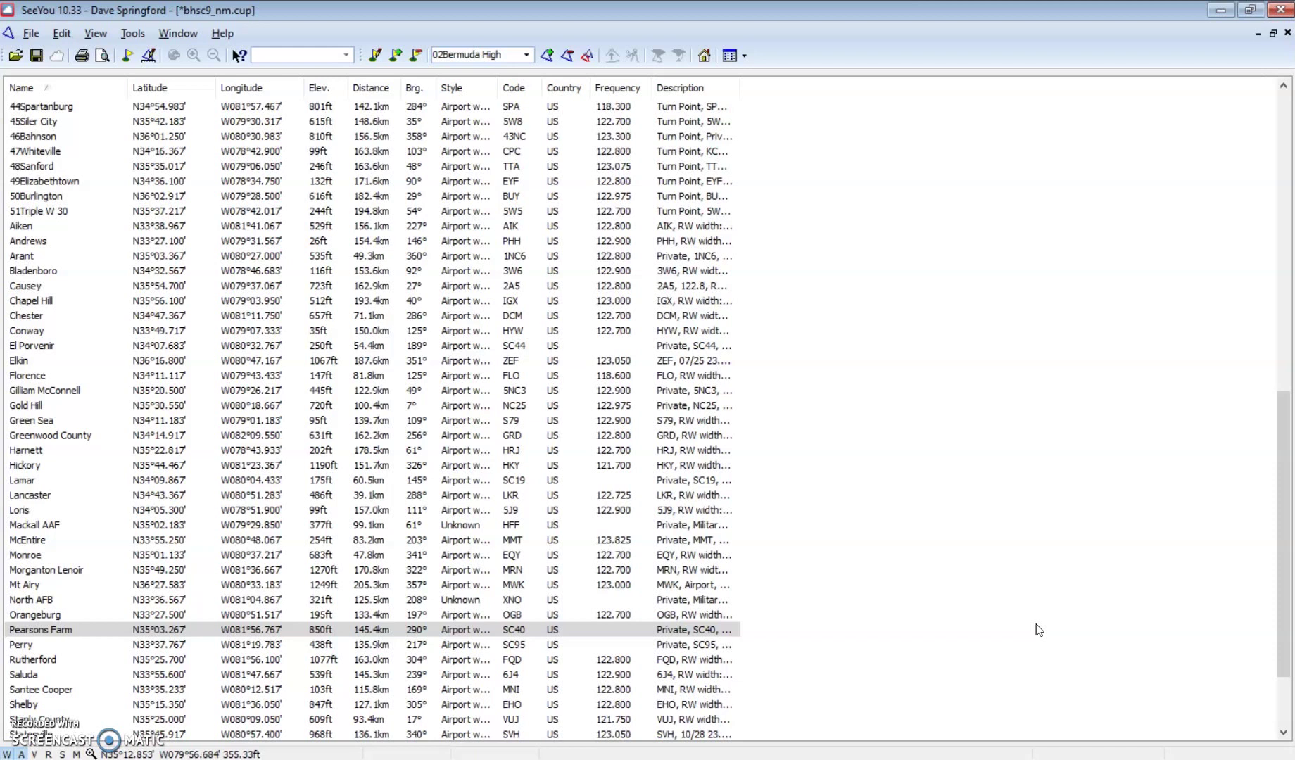
Step: In Firefox's Soaring Spot tab, open Condor 2 WWGC2022 Pre-world from Recent competitions
key("alt+Tab")
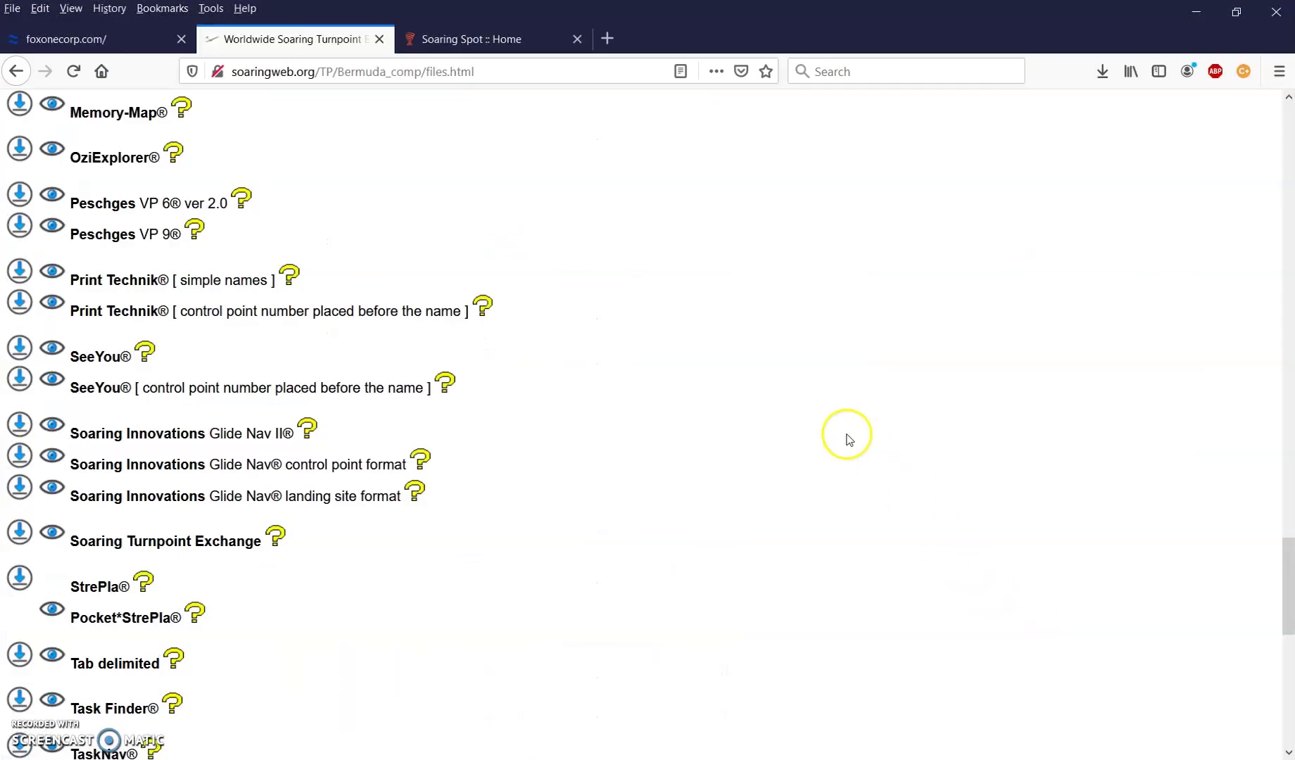
left_click(469, 35)
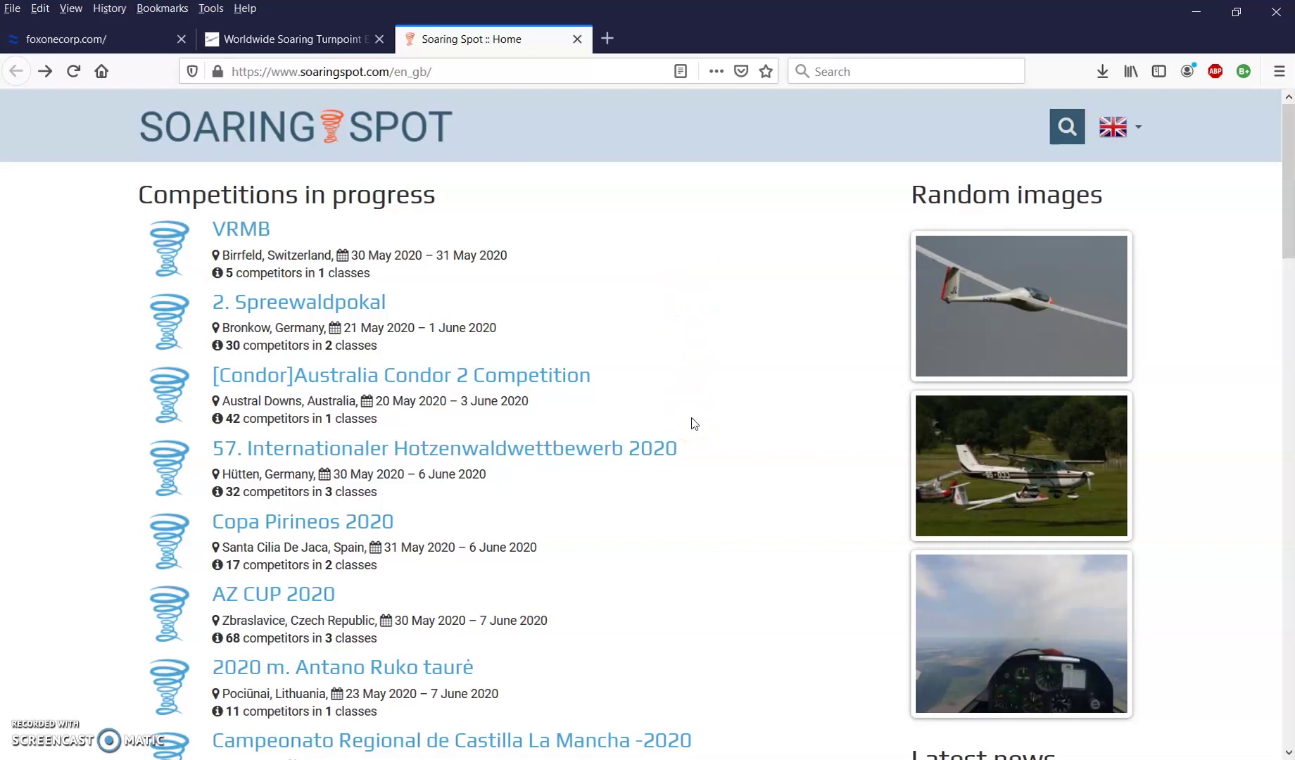
scroll(694, 423, "down", 10)
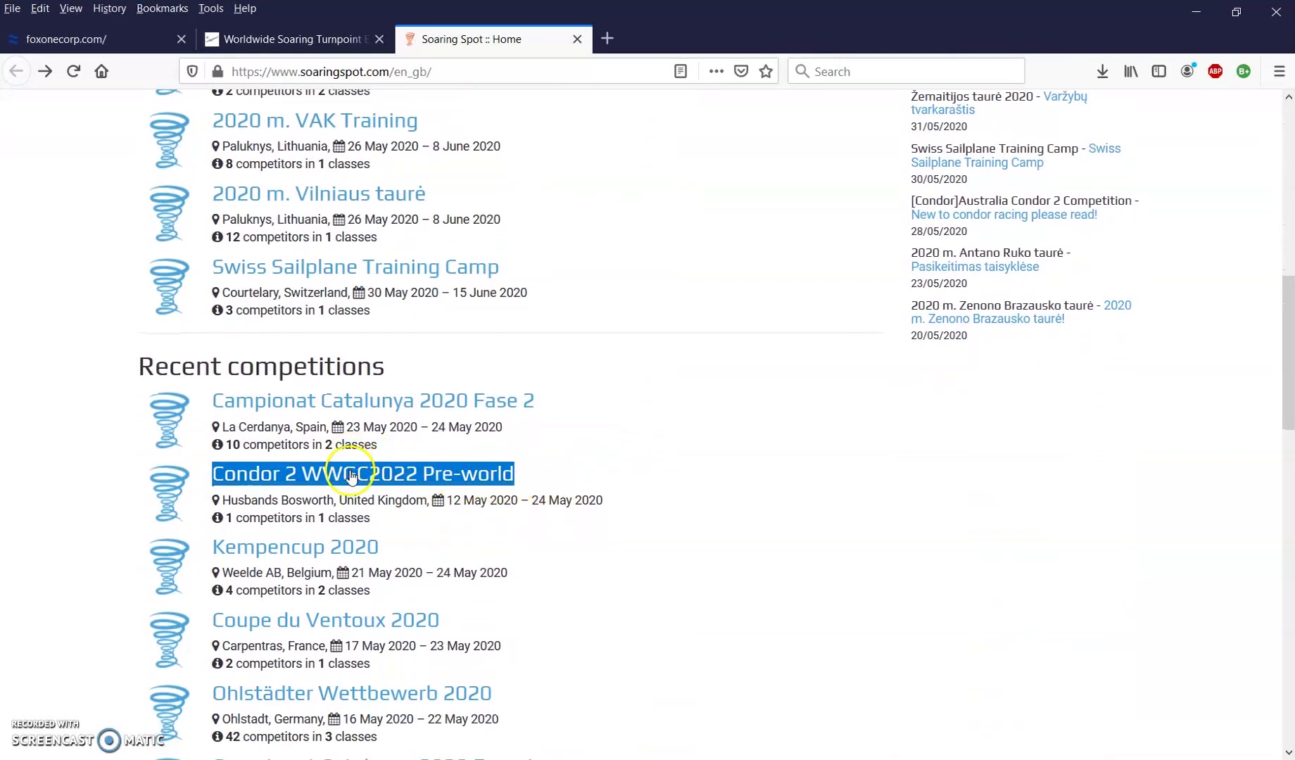
left_click(313, 478)
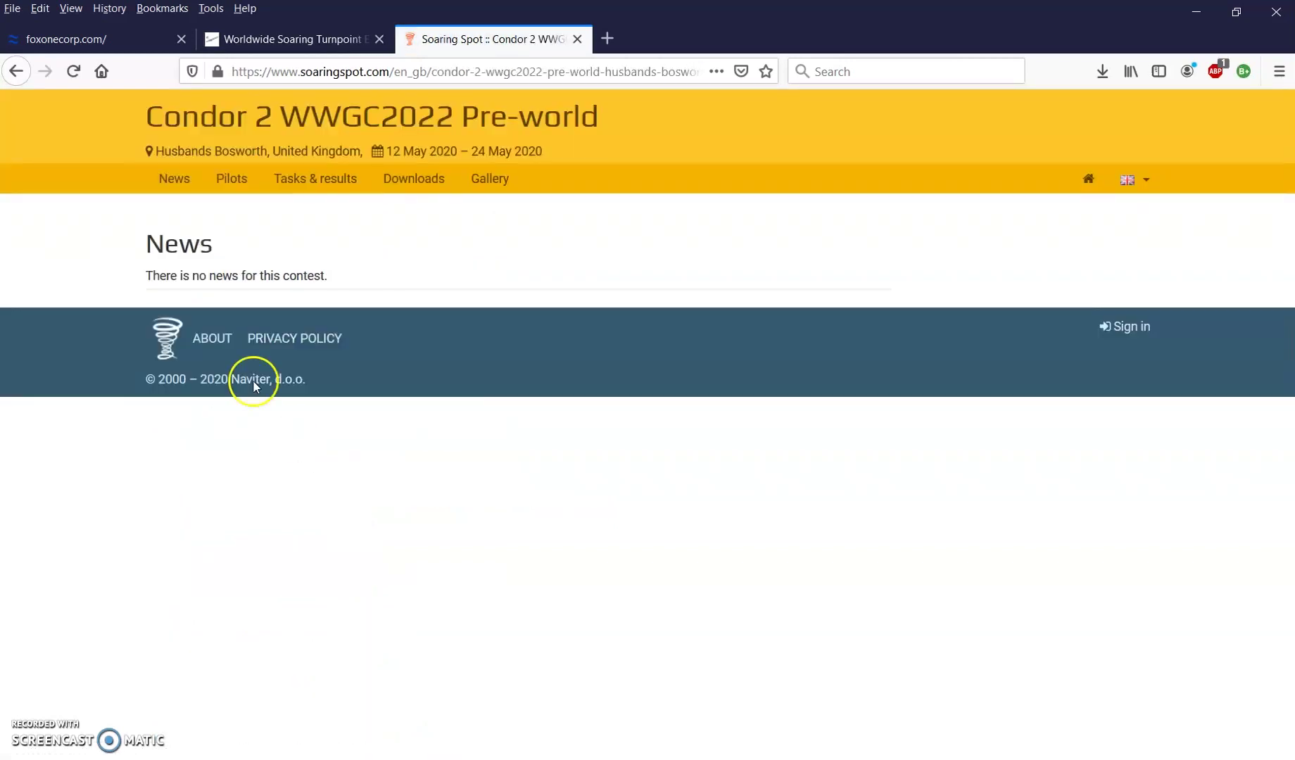
Step: Open the competition's Downloads page listing the TpHUS1330 waypoint files
left_click(414, 180)
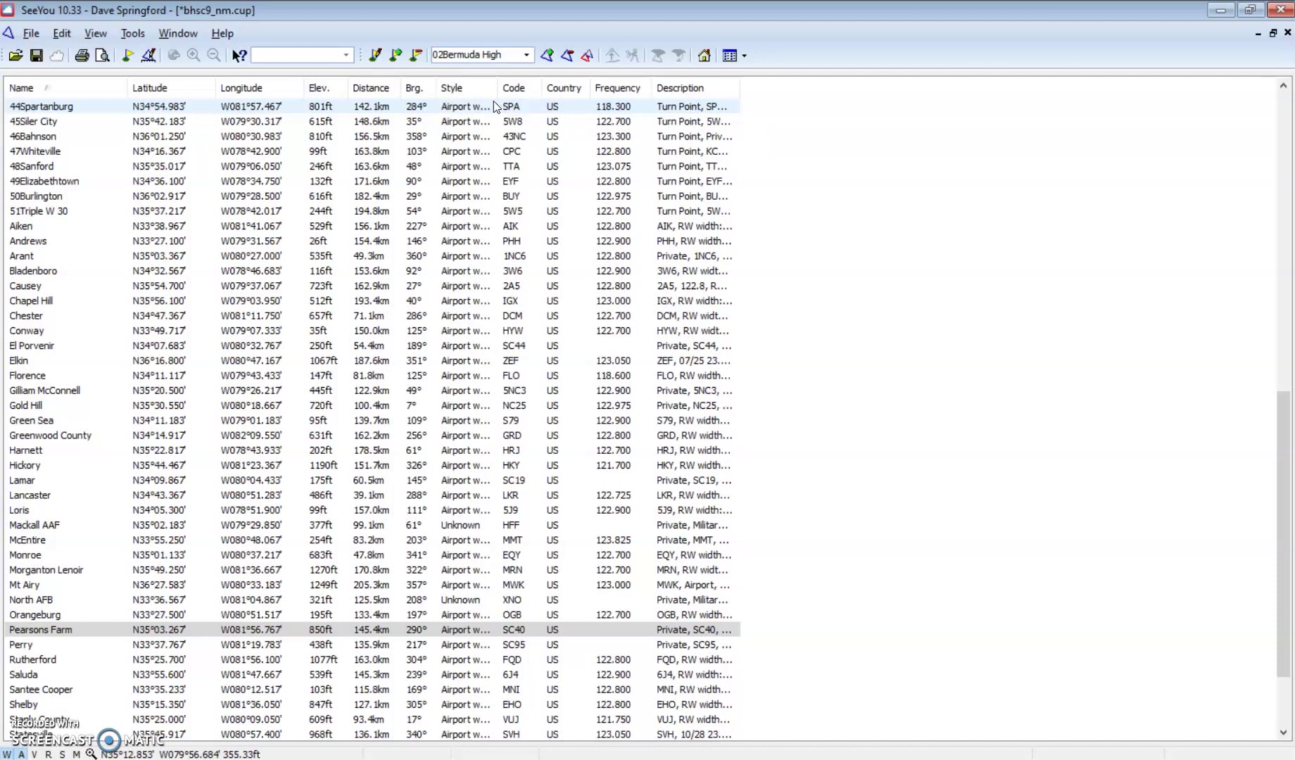
Step: Open SeeYou's Tools > Airspace options, then bring the Firefox window back to the front
left_click(126, 33)
left_click(164, 98)
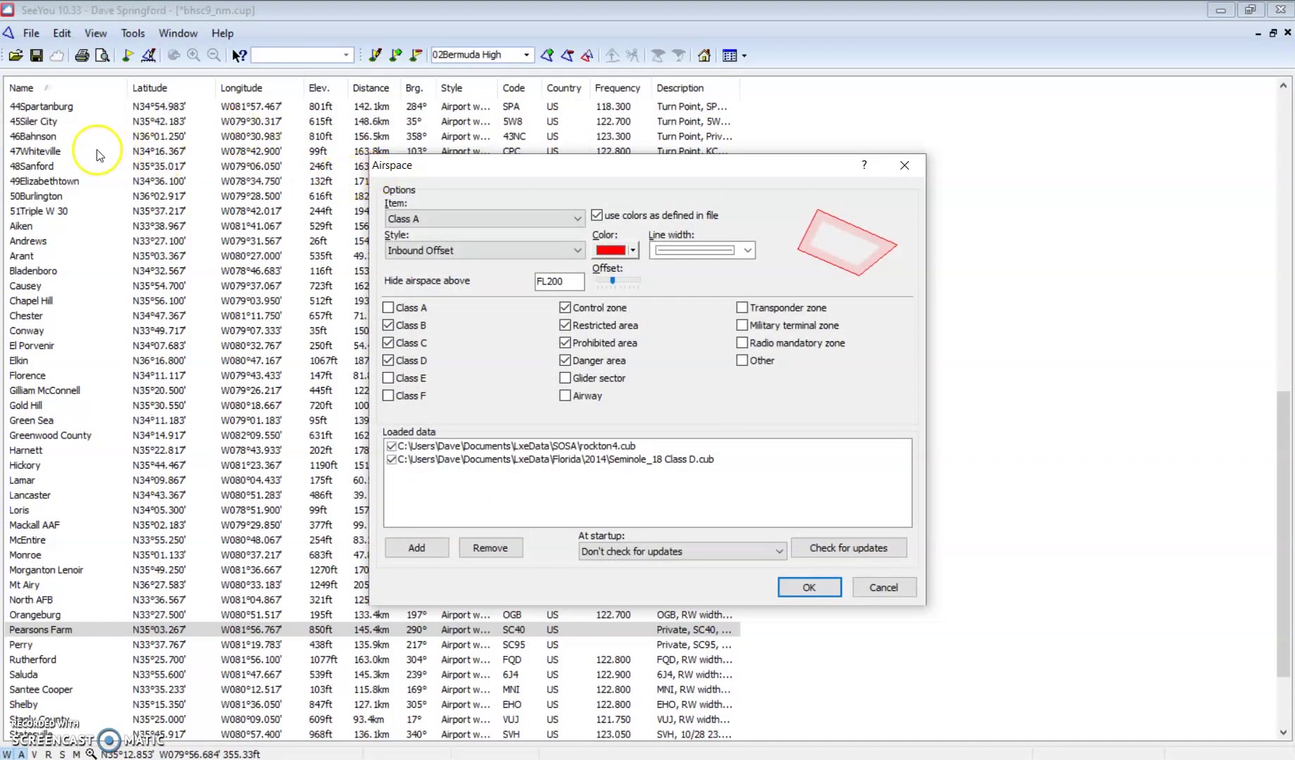
mouse_move(0, 137)
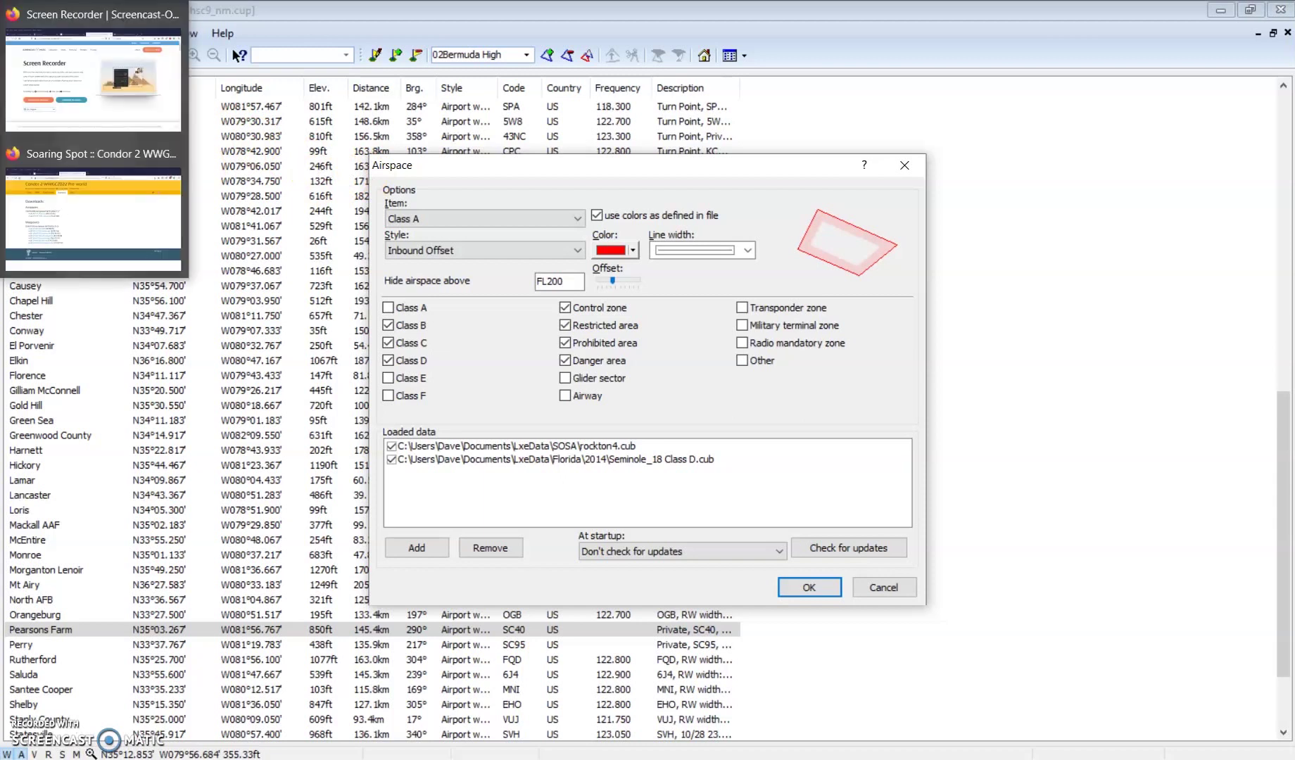
left_click(64, 190)
Step: On the Bermuda turnpoint files page, locate the Airspace downloads and inspect a link's save options without downloading
left_click(270, 37)
scroll(570, 235, "up", 3)
scroll(570, 234, "up", 20)
scroll(572, 238, "up", 20)
scroll(570, 232, "down", 2)
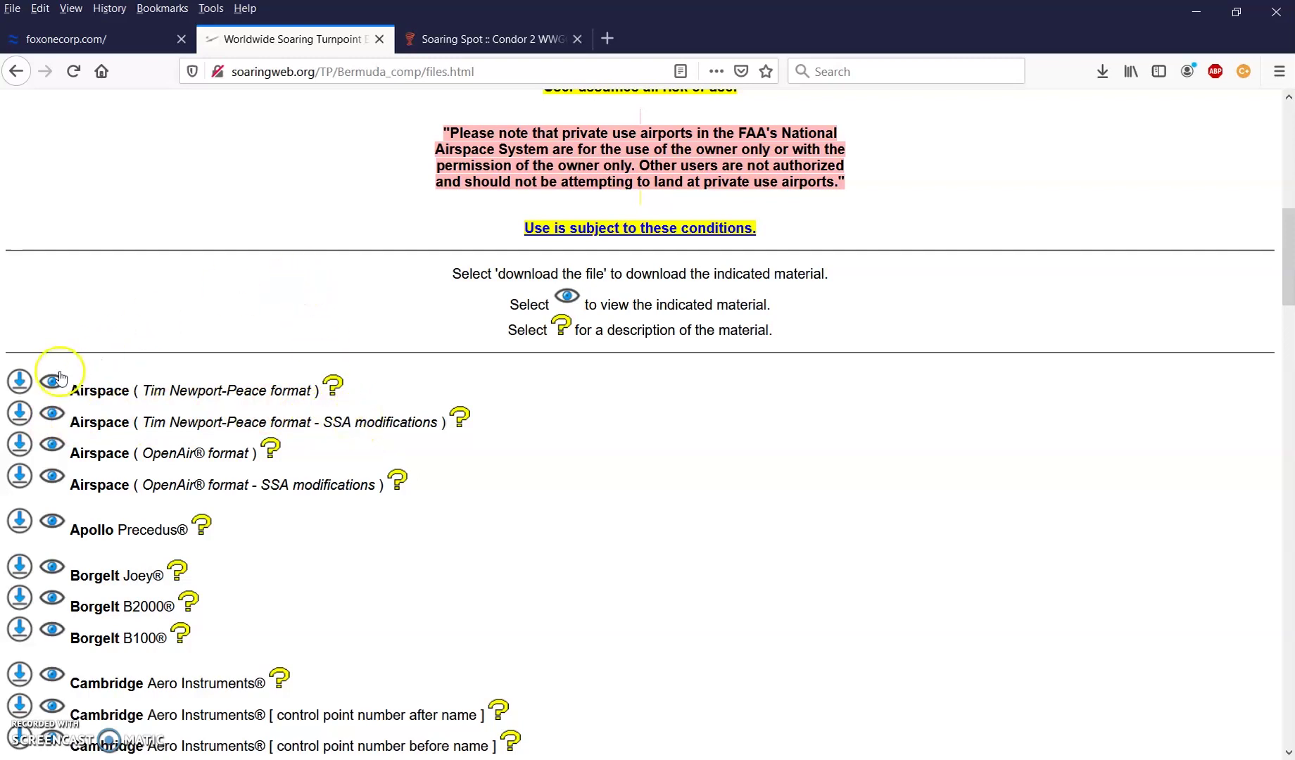
right_click(15, 415)
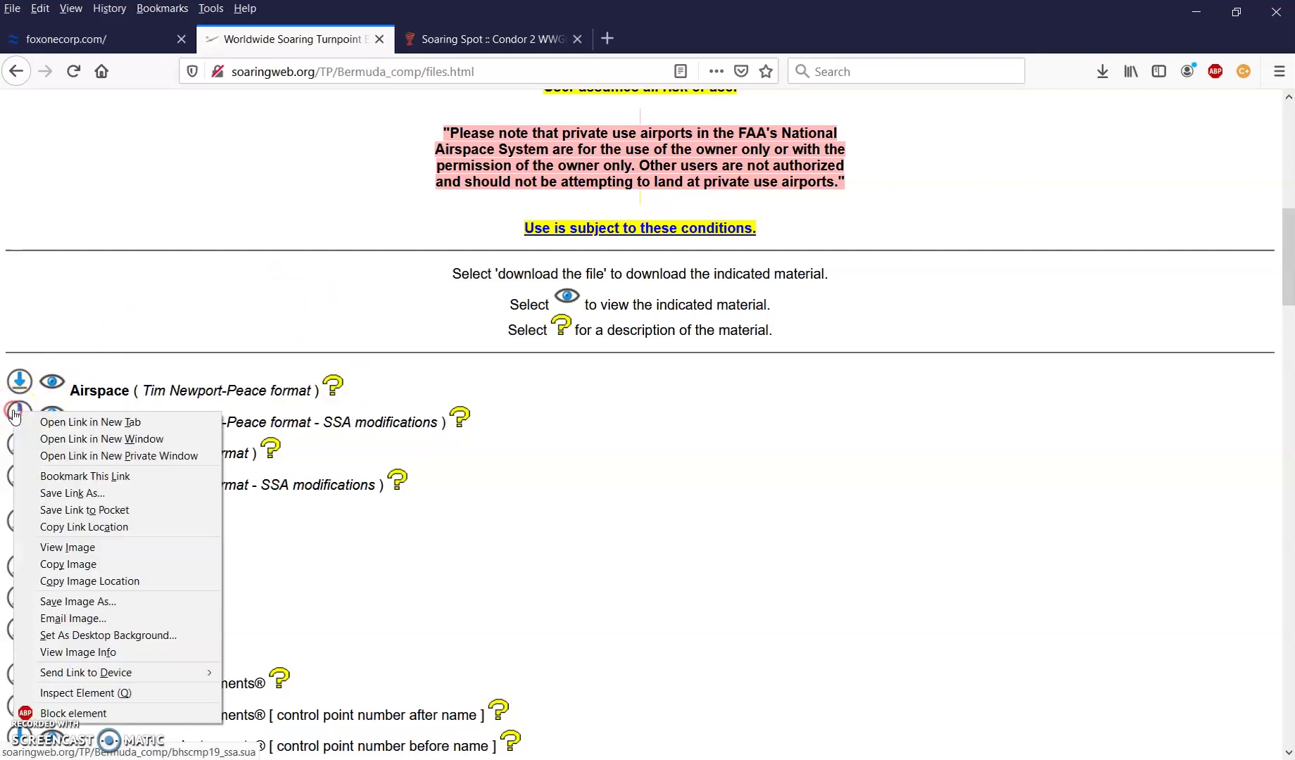
left_click(140, 226)
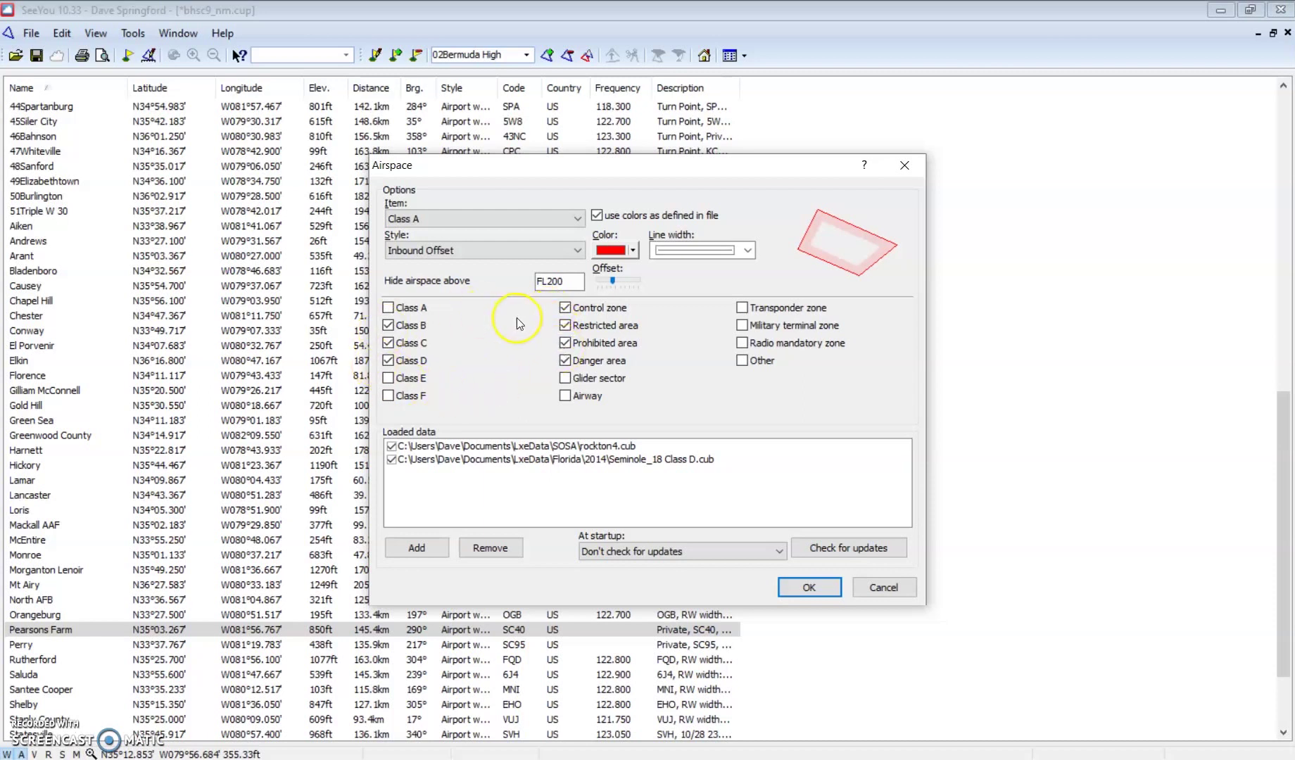
Step: Add BH_class D_2019.cub from the Bermuda High folder as a third airspace file and confirm
left_click(416, 548)
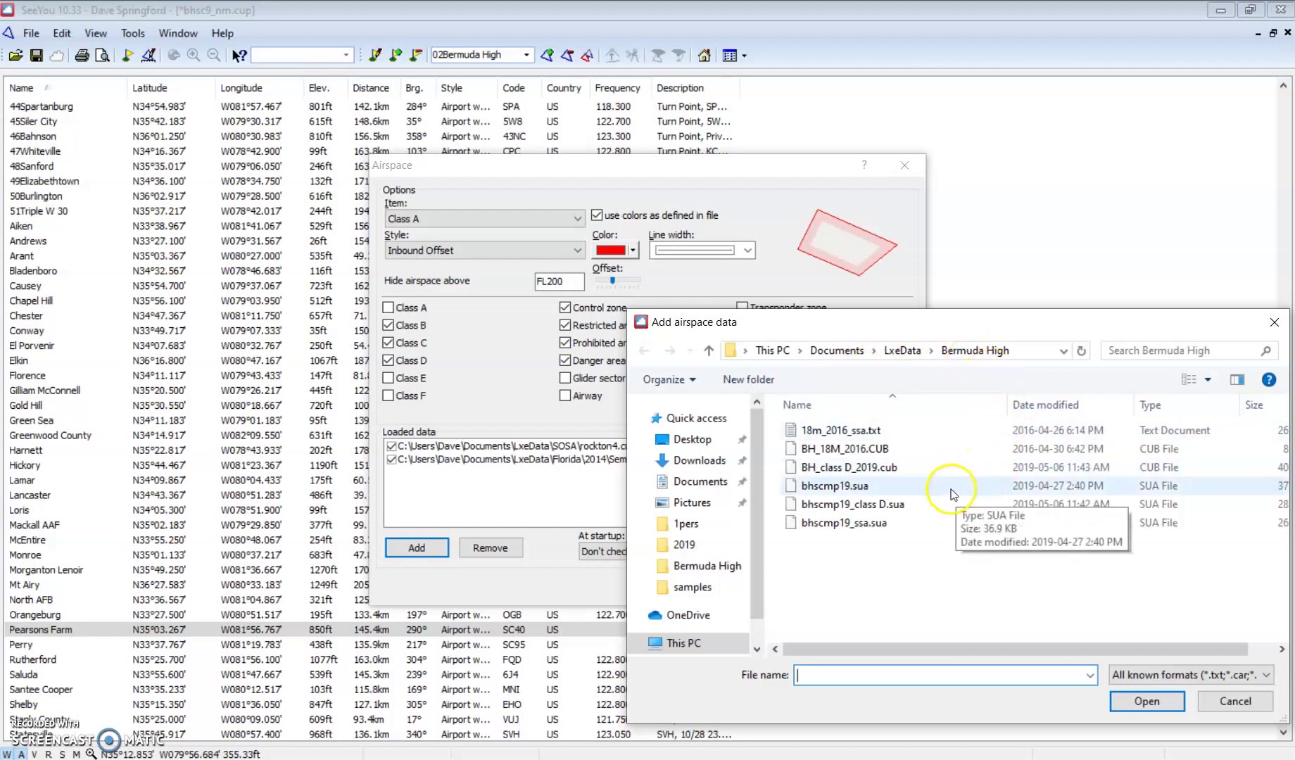
double_click(855, 467)
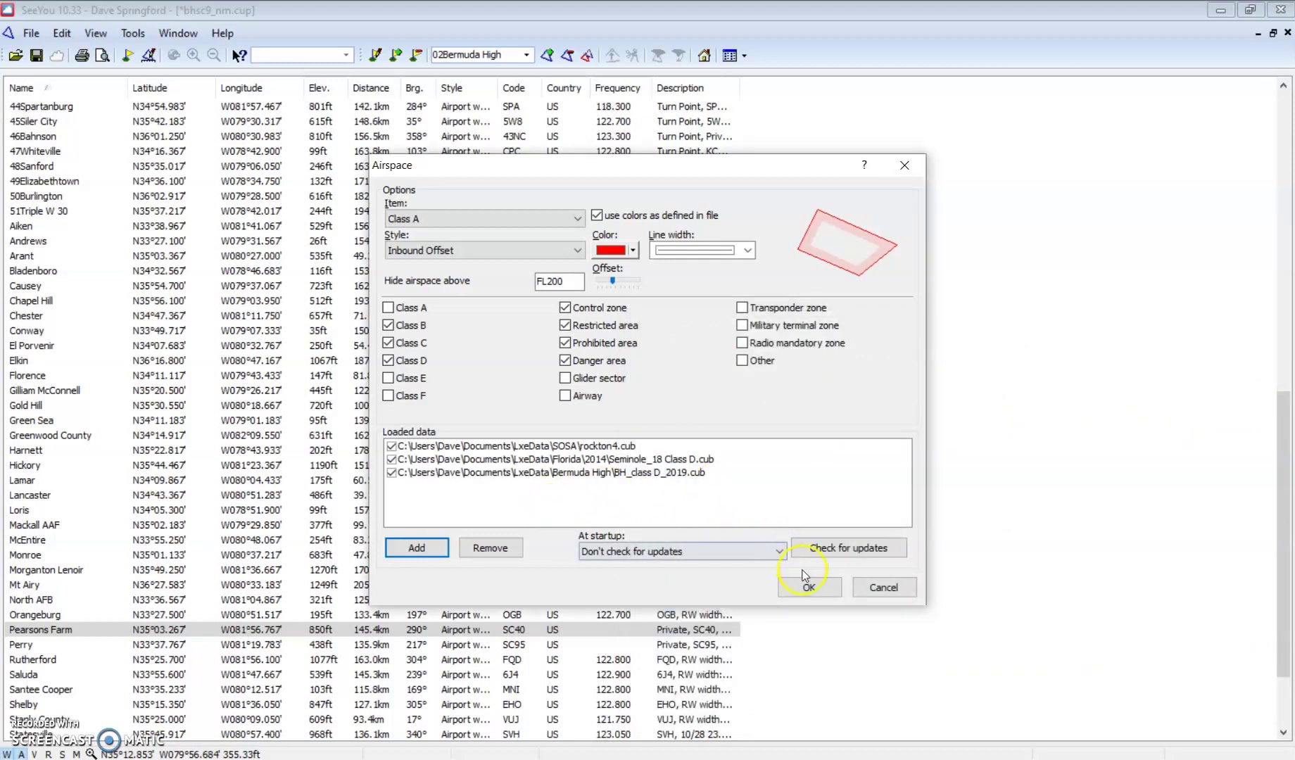
left_click(809, 587)
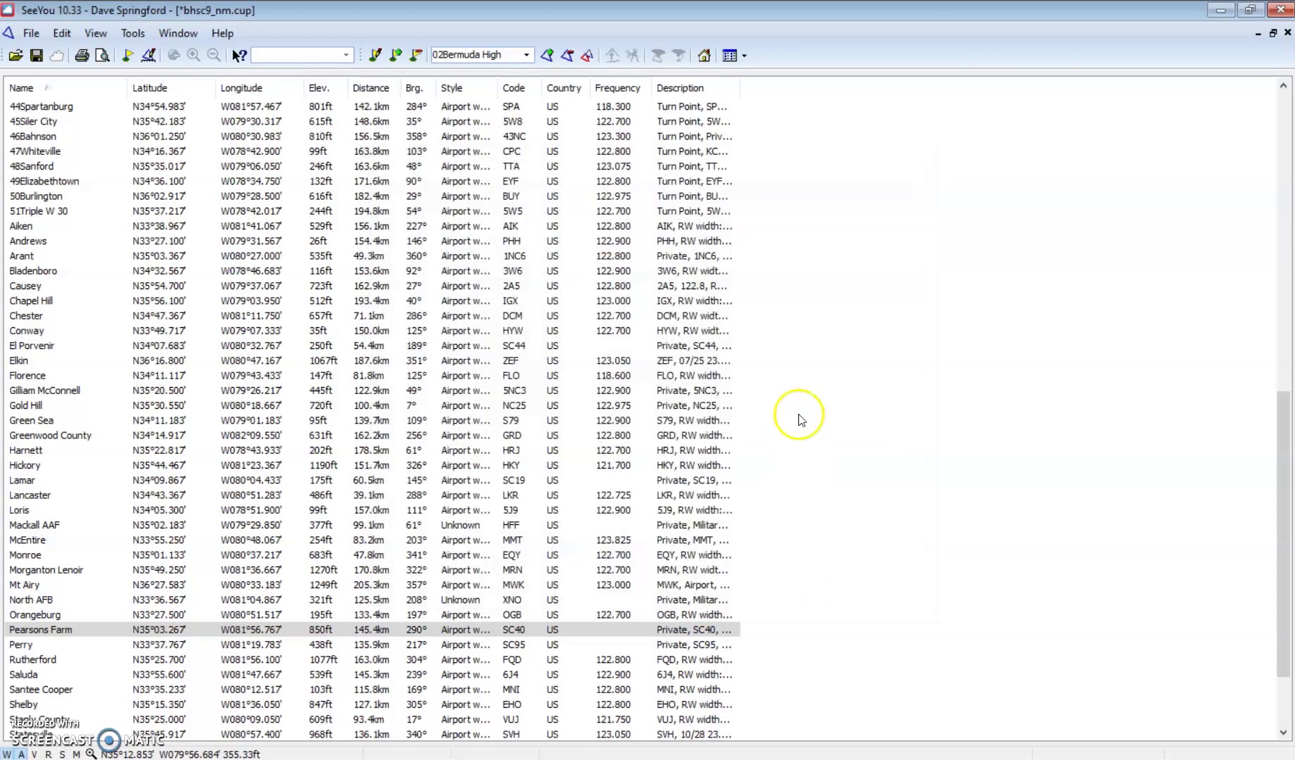
Step: Switch the bhsc9_nm.cup window to Map view and re-fit it around the 93 waypoints
left_click(730, 56)
left_click(743, 56)
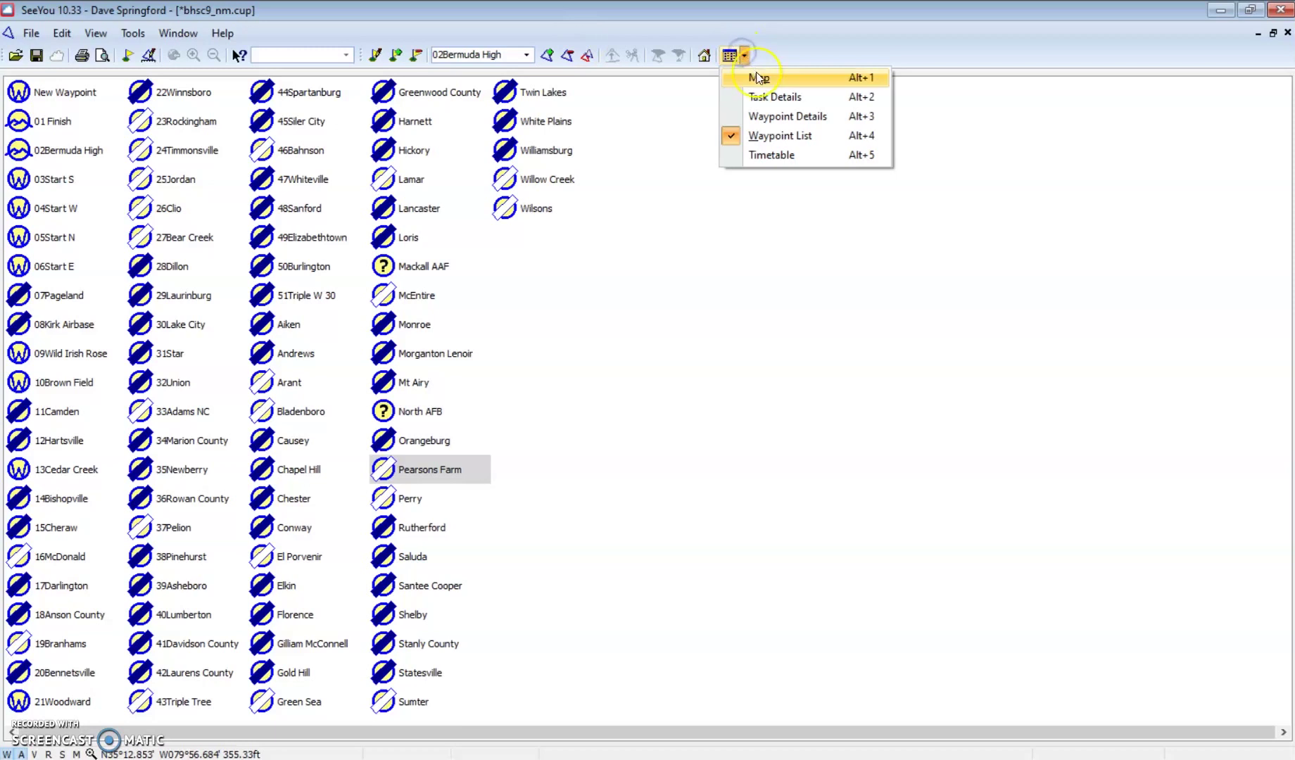
left_click(758, 77)
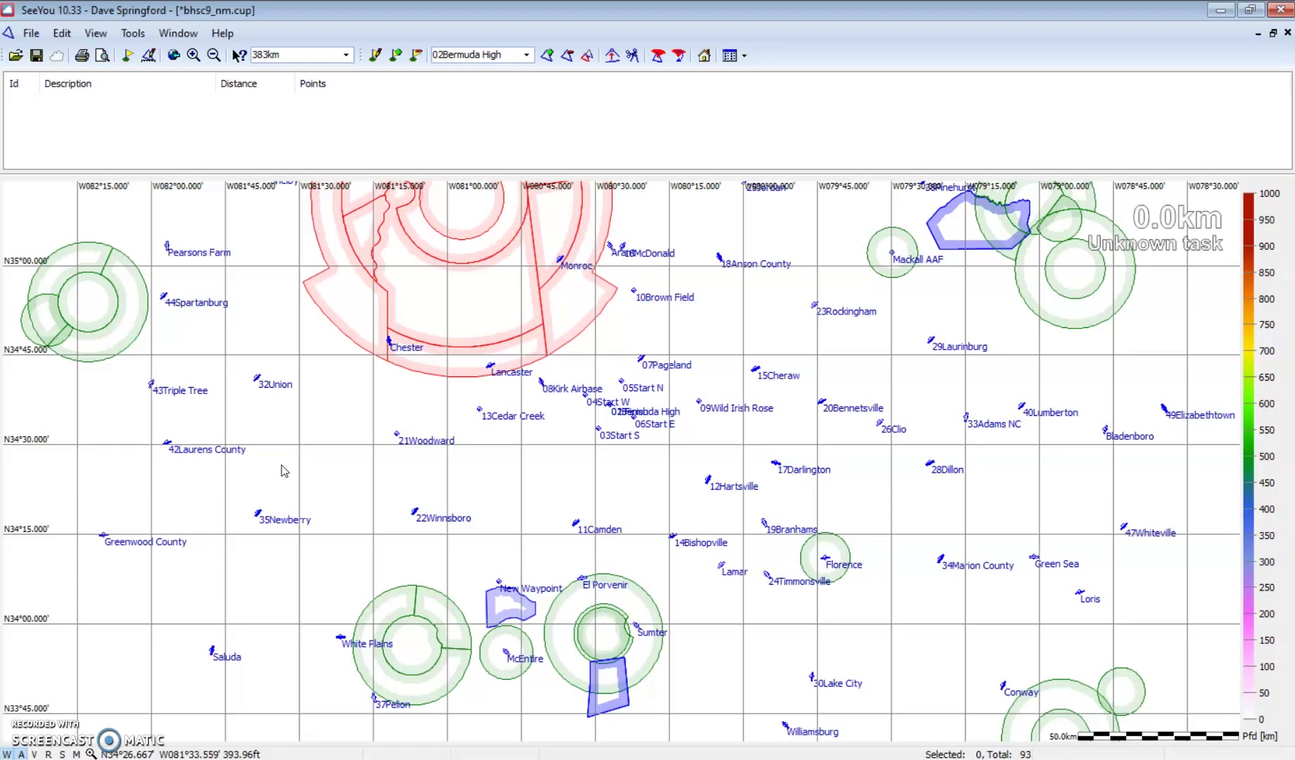
double_click(483, 109)
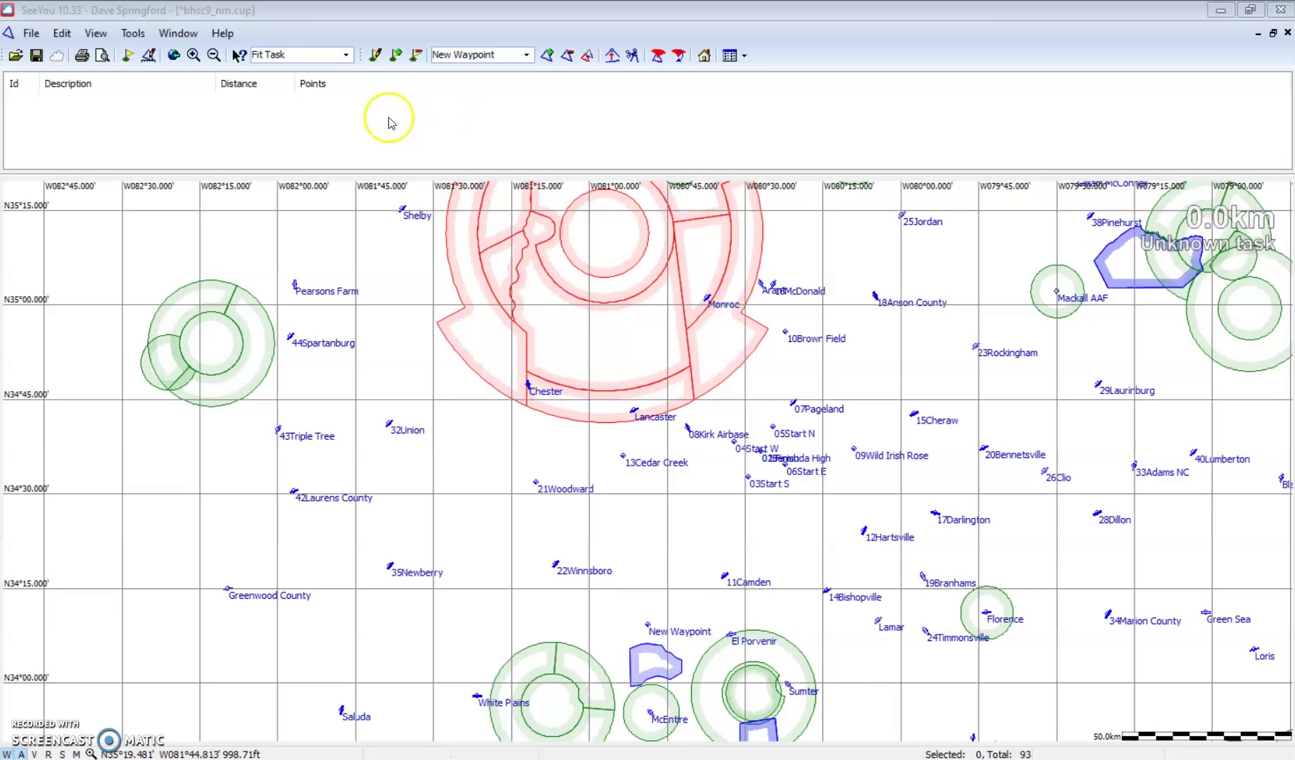
Step: Bring the My Waypoints & Tasks window forward, showing the 531.6 km FAI Triangle among five tasks
left_click(174, 35)
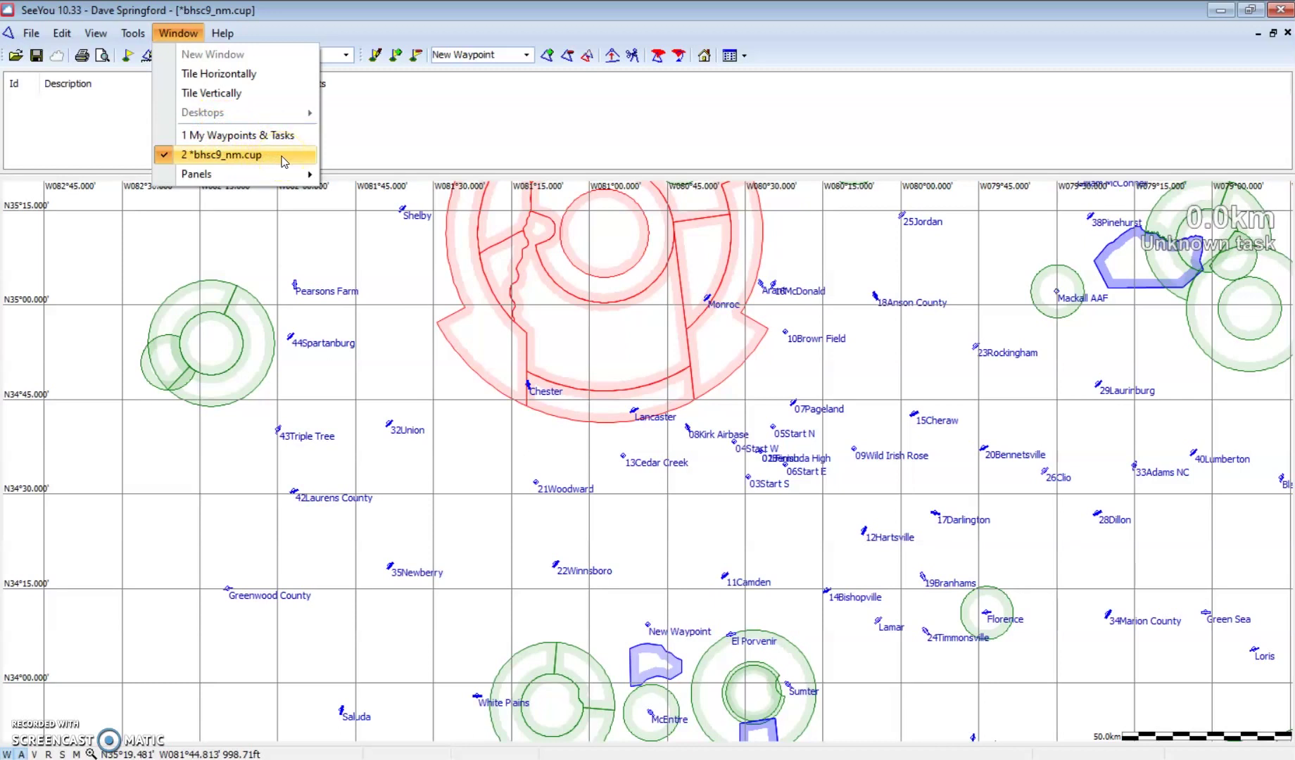
left_click(280, 134)
left_click(347, 266)
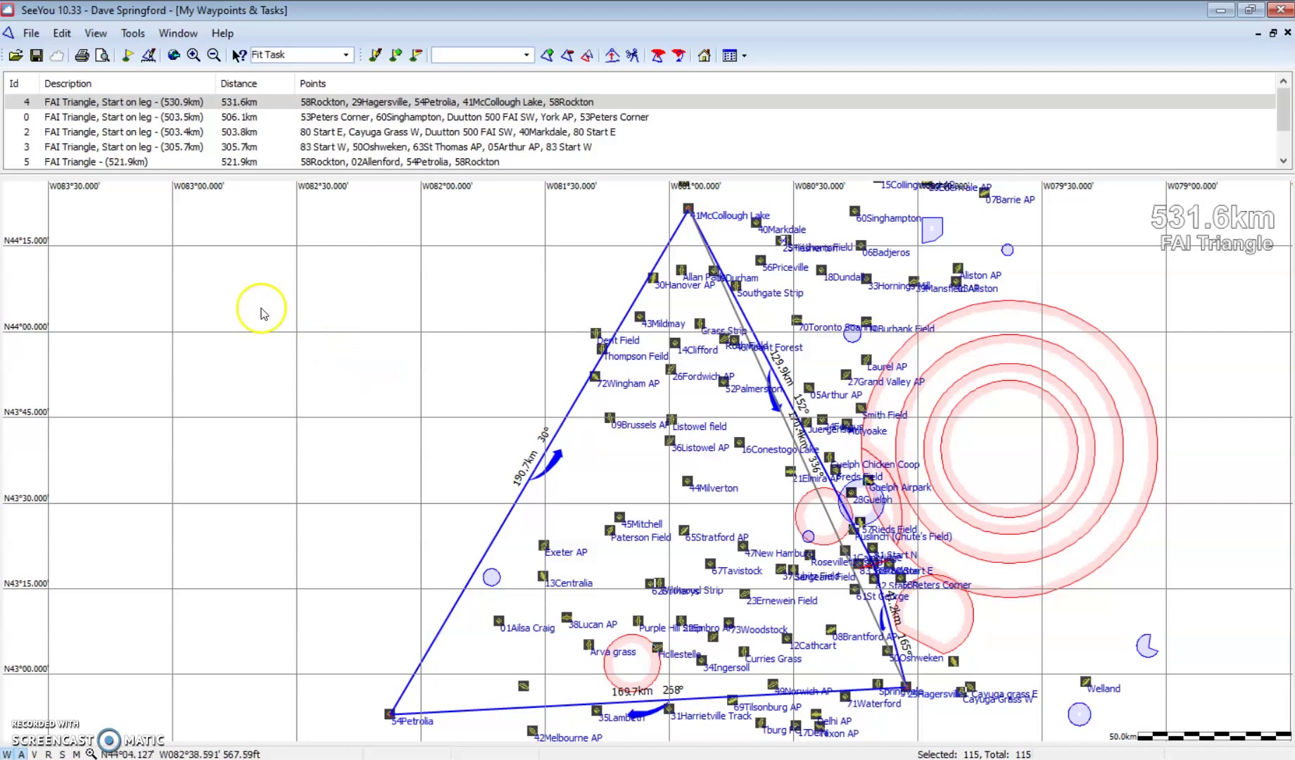
left_click(35, 33)
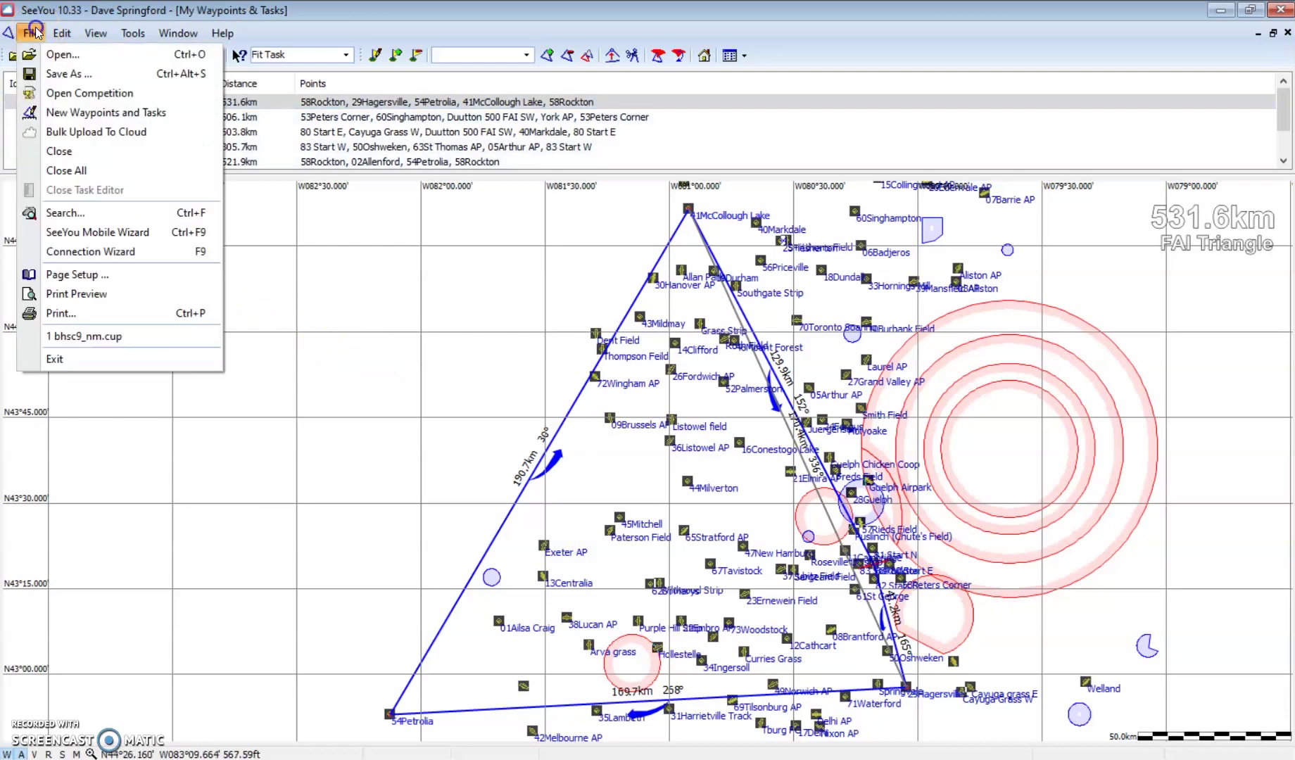
left_click(33, 74)
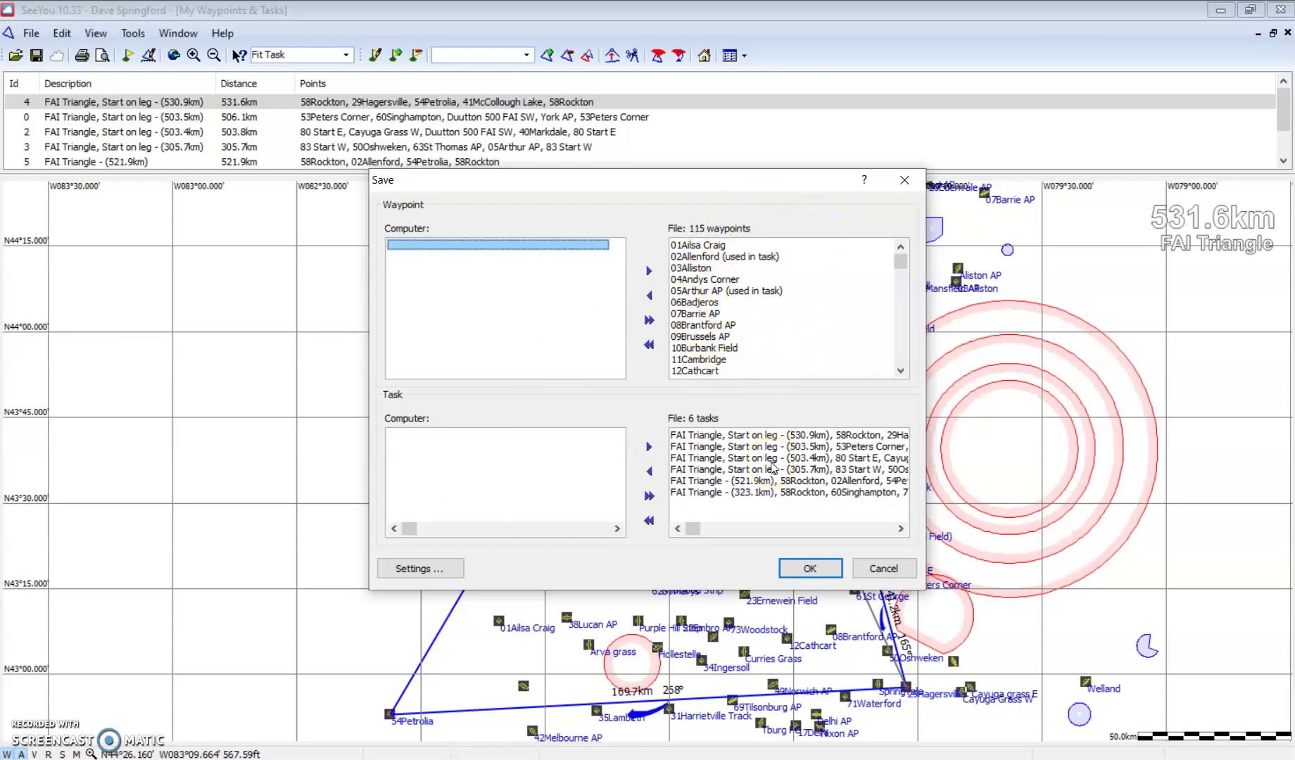
left_click(648, 345)
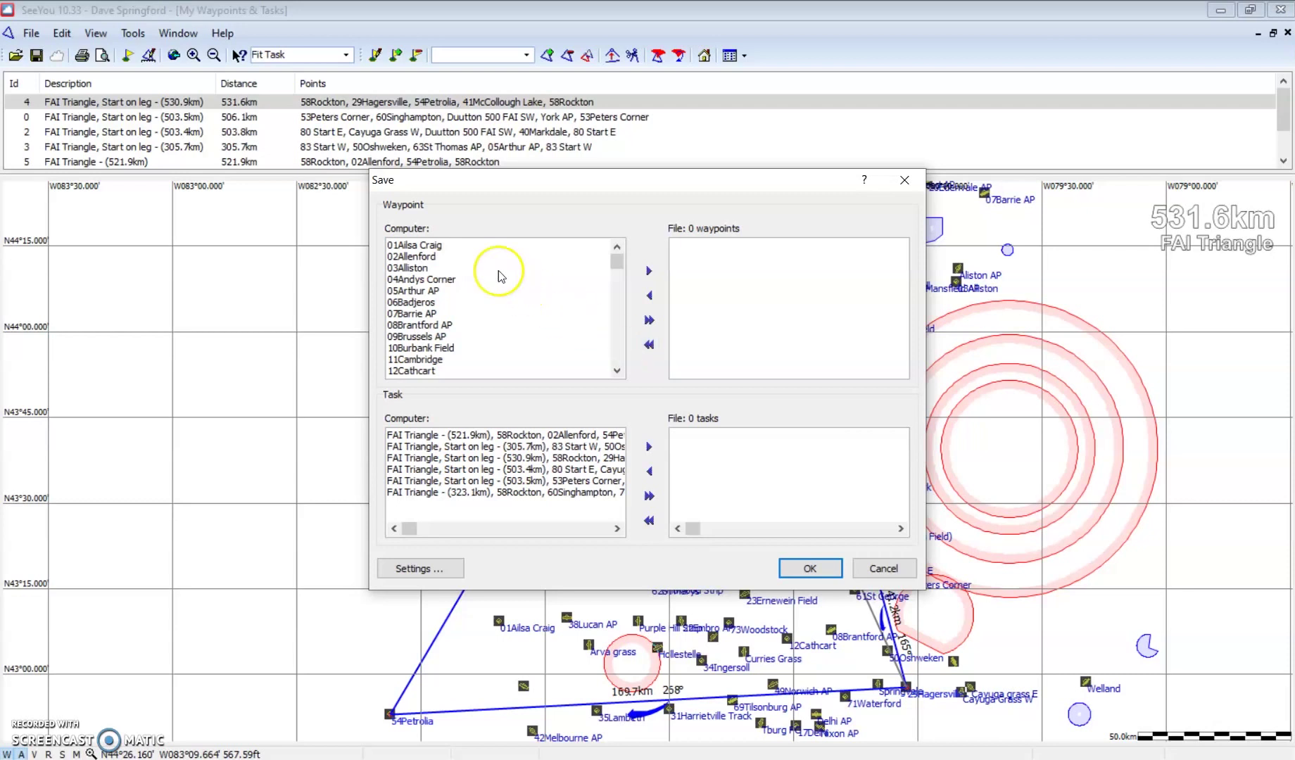
left_click(442, 246)
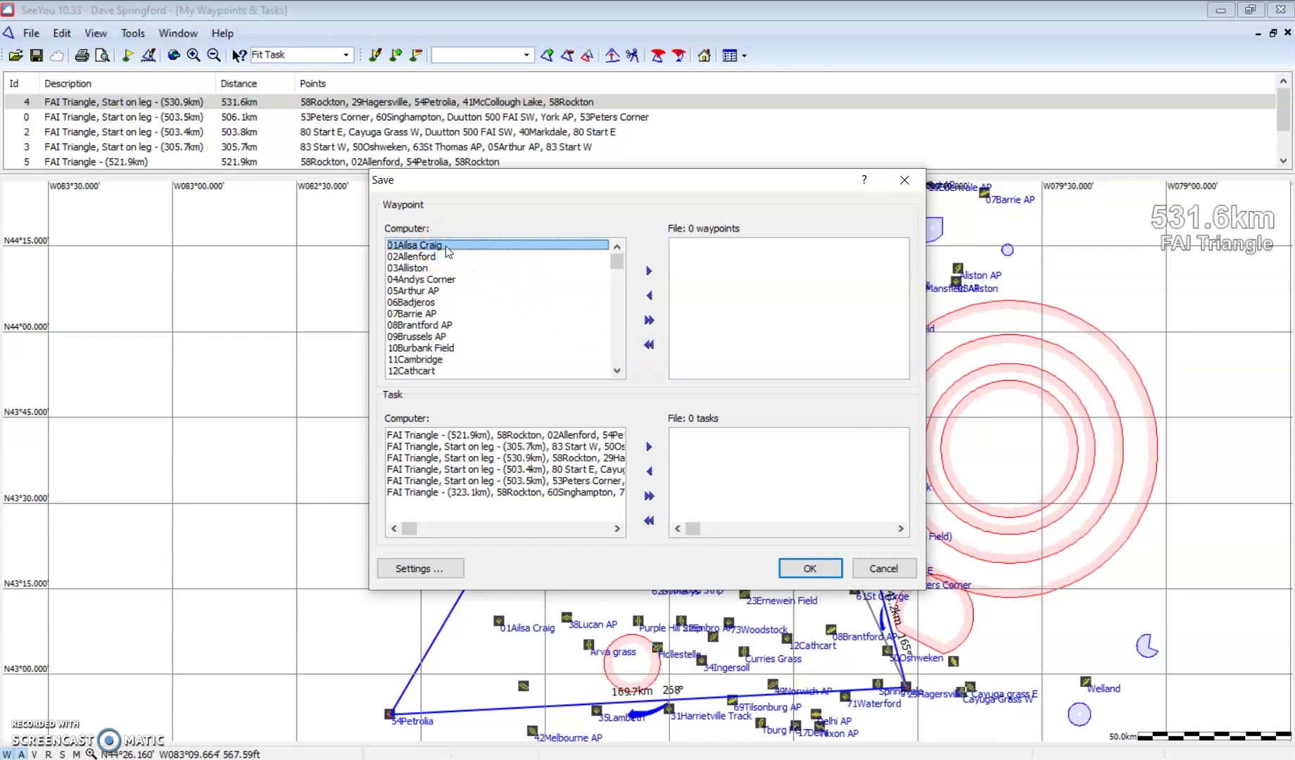
left_click(649, 270)
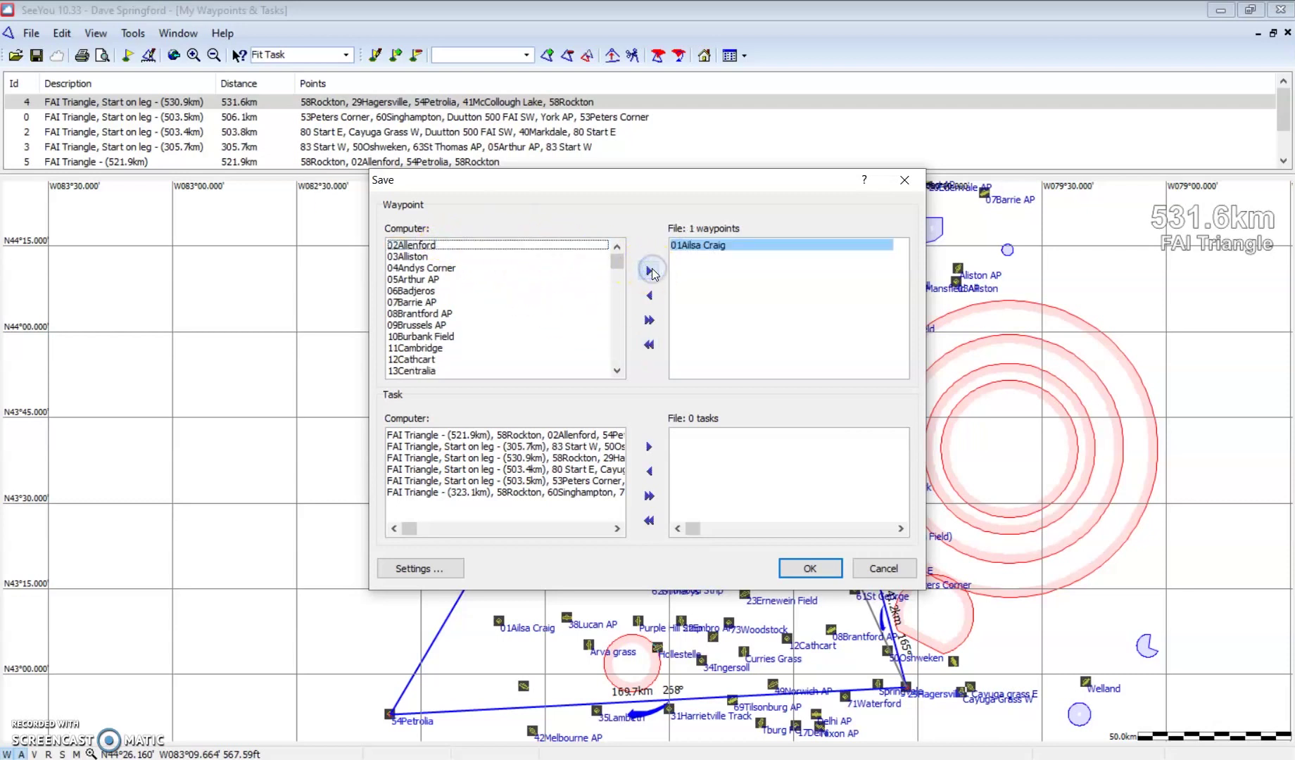
left_click(648, 320)
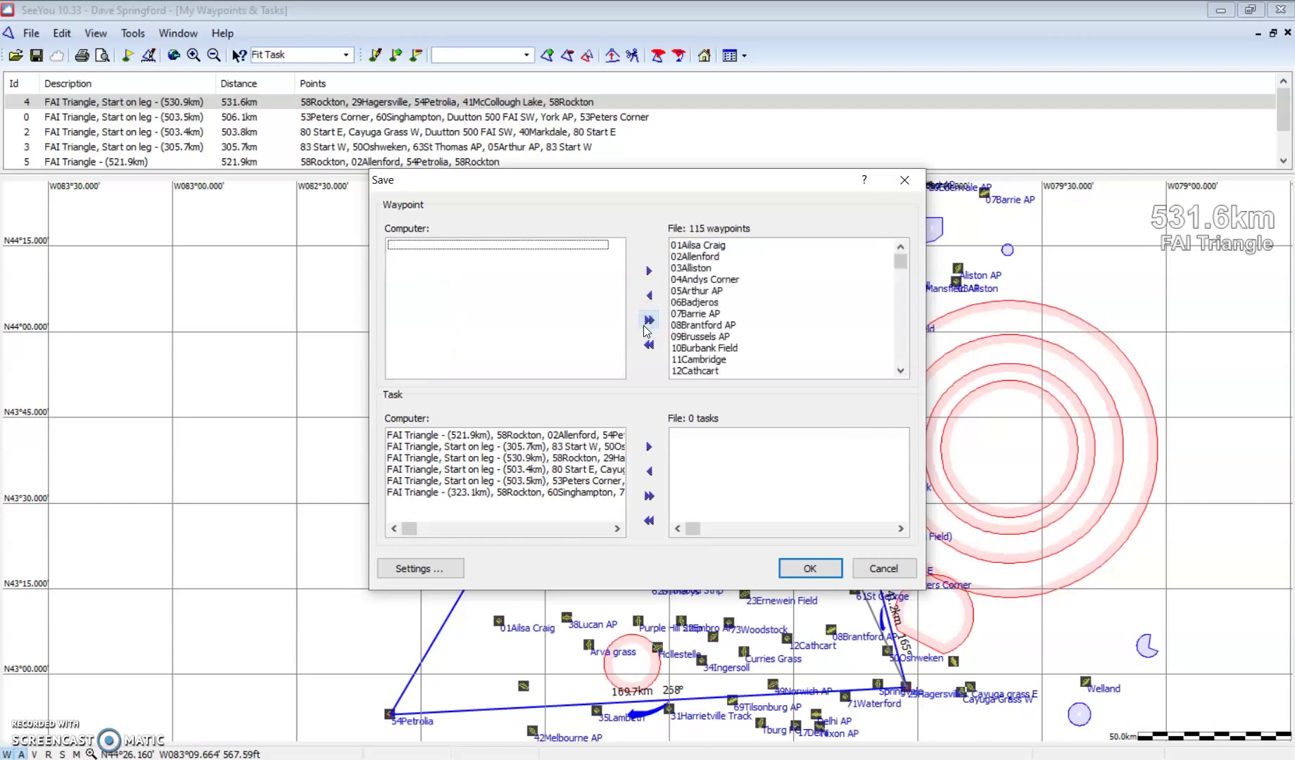
left_click(651, 498)
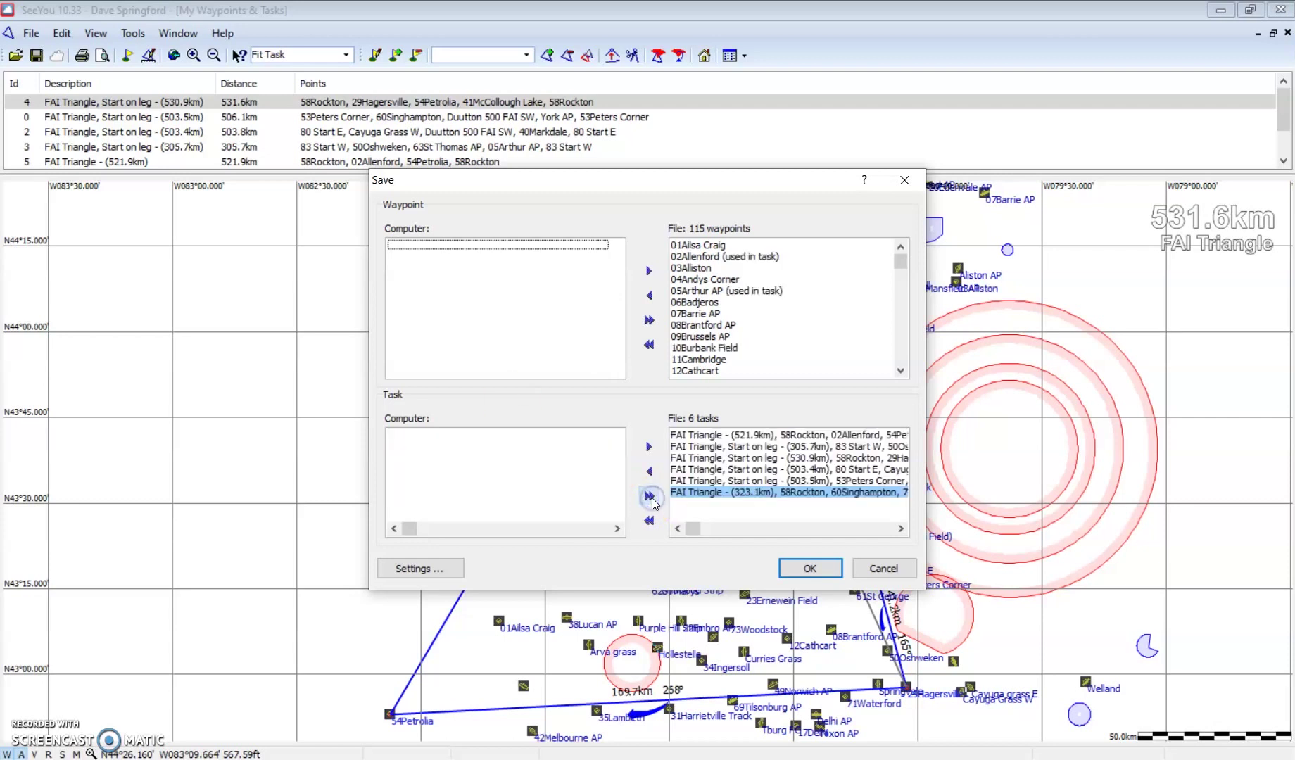
left_click(692, 520)
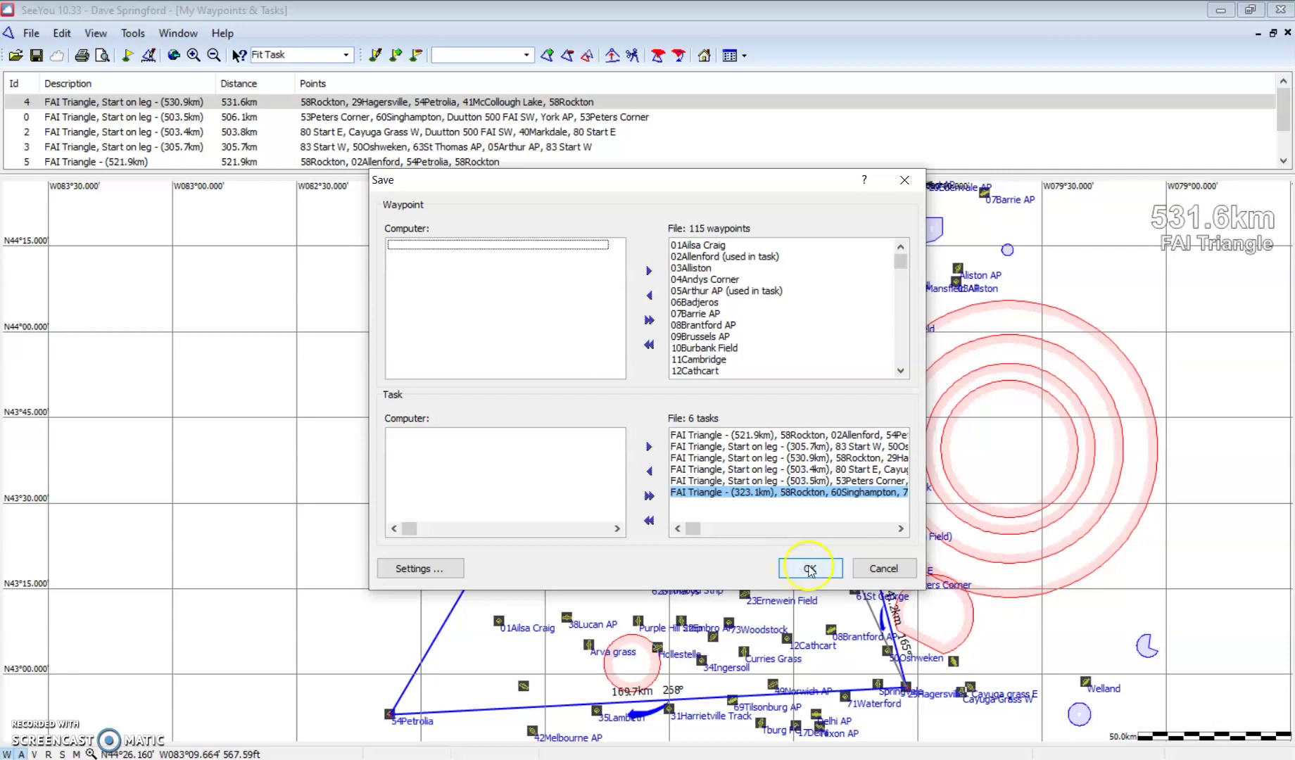
left_click(884, 571)
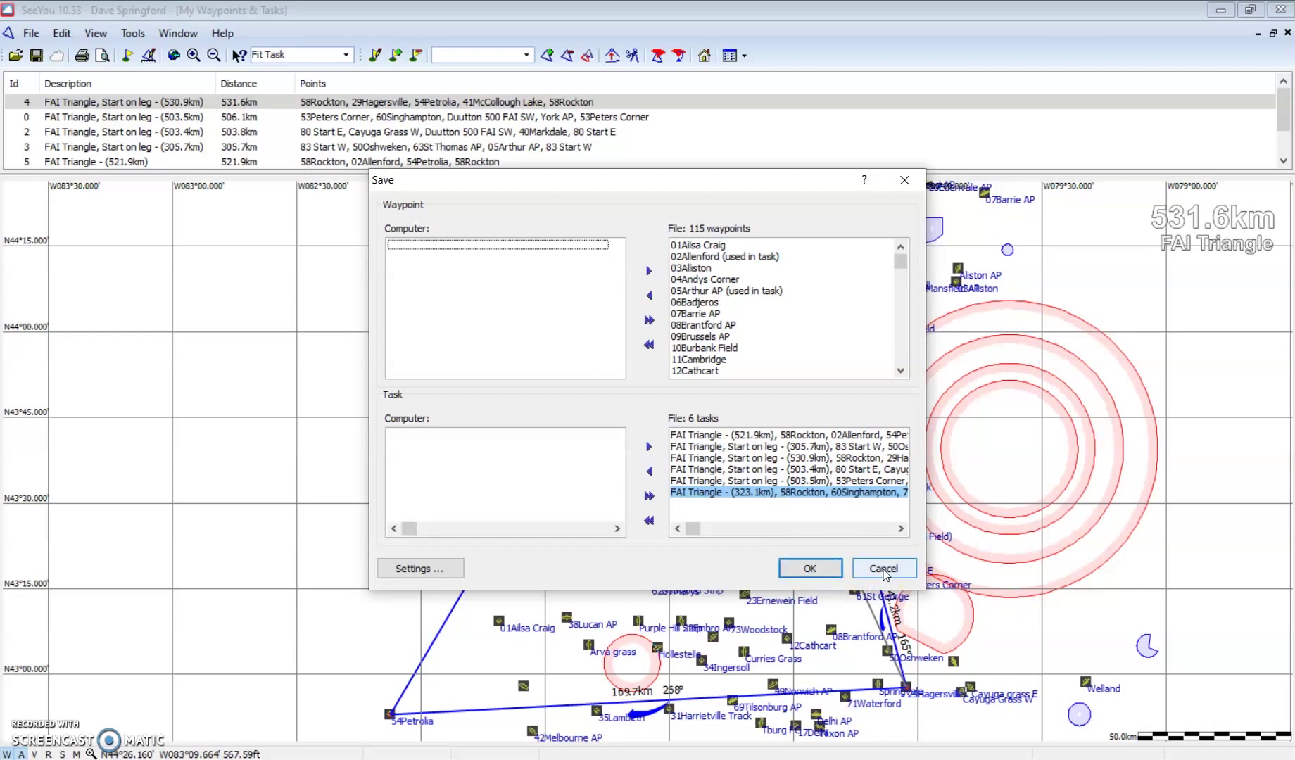
left_click(883, 570)
left_click(409, 468)
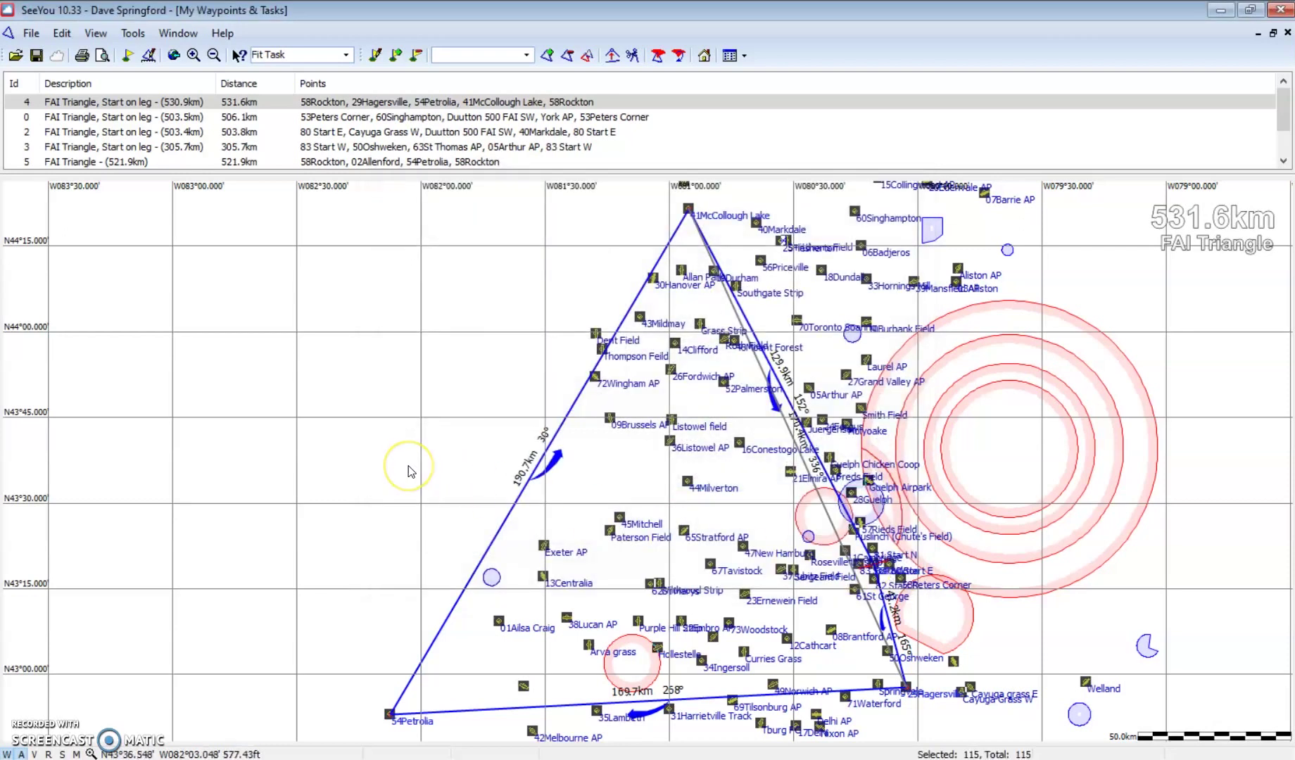